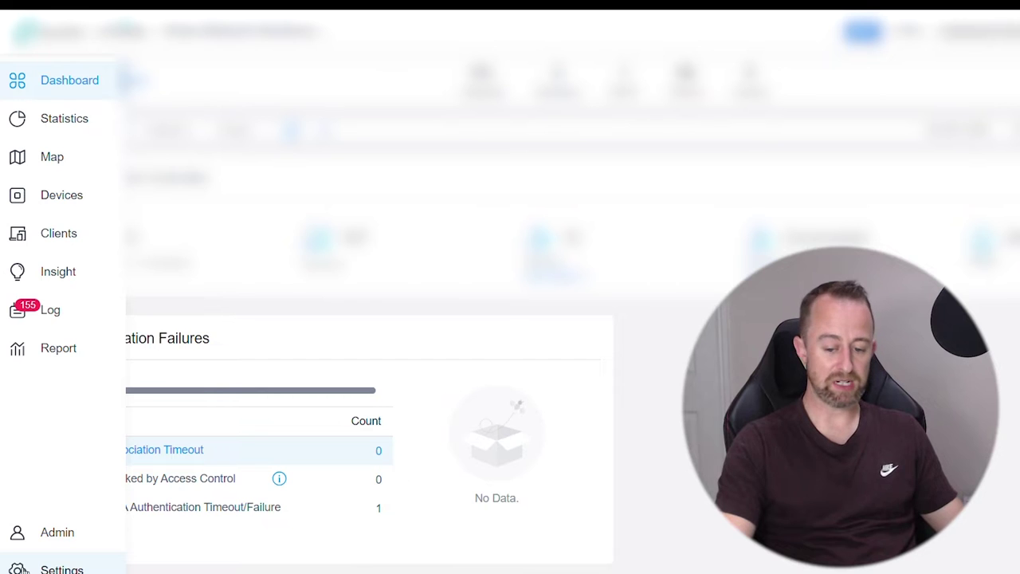
From the site's Settings, go to VPN and start a new VPN policy
left_click(24, 568)
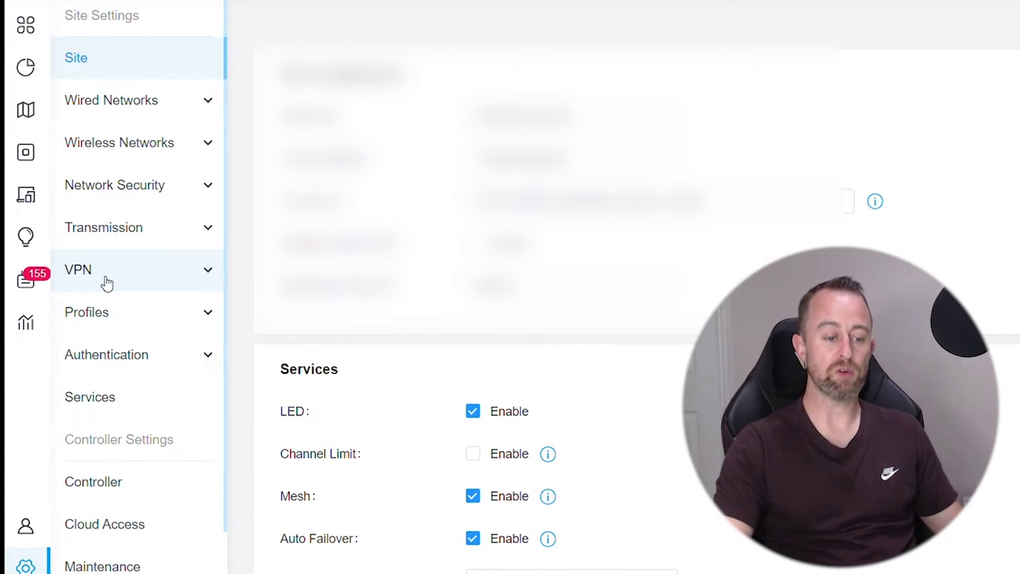
left_click(106, 283)
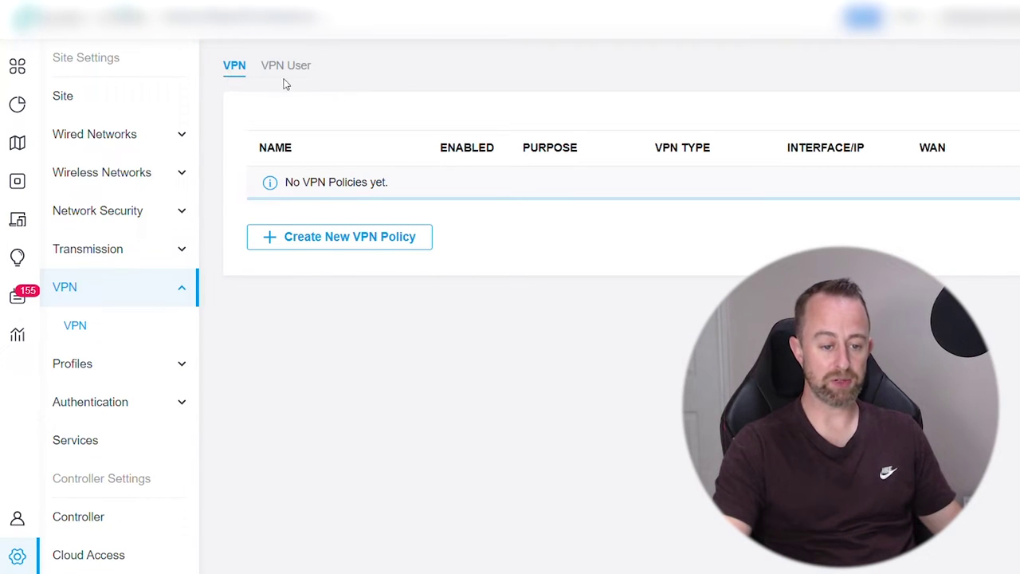
left_click(342, 241)
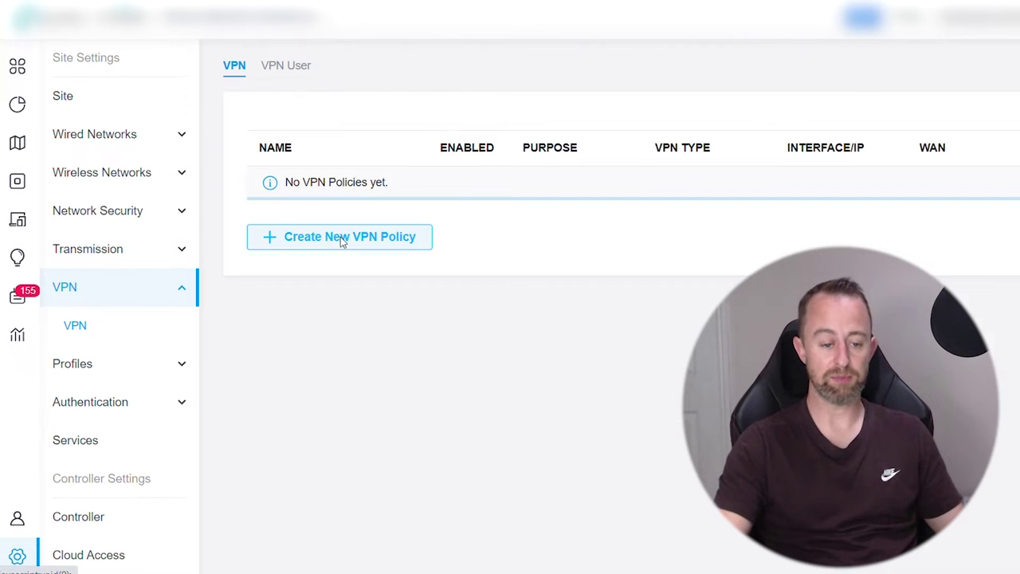
Name the policy WiFi2buy and set its purpose to Client-to-Site VPN
left_click(518, 149)
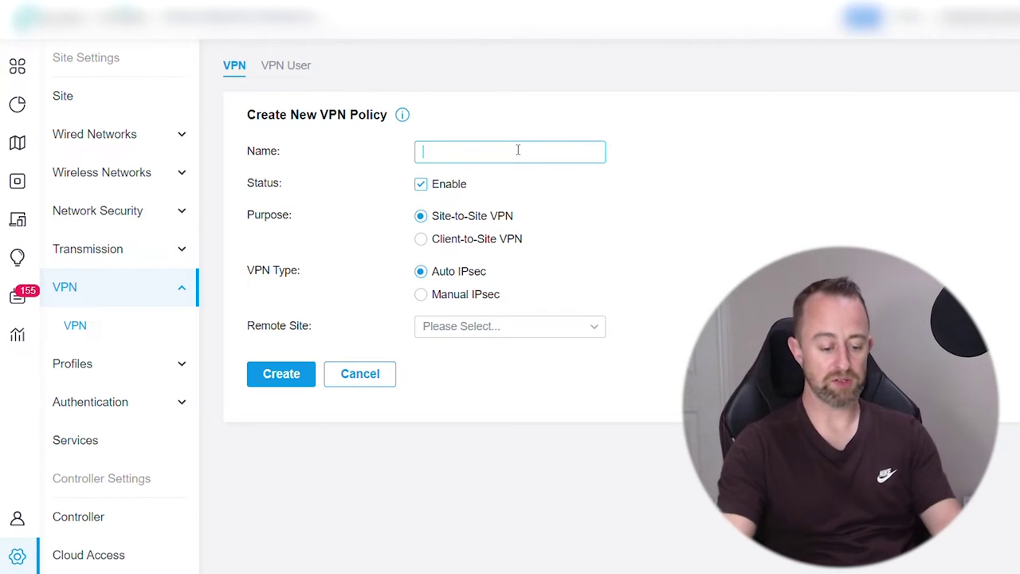
type("Wi")
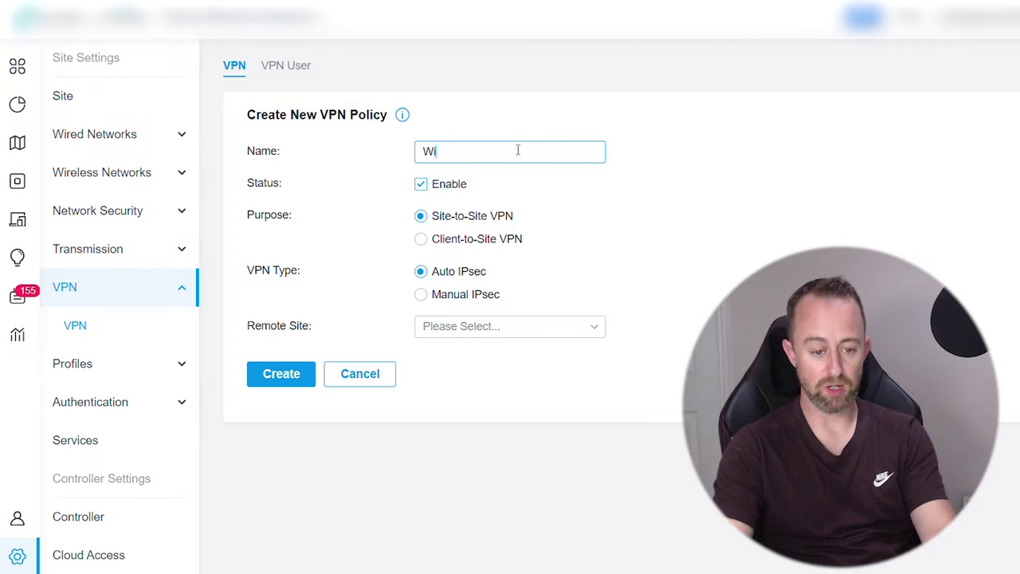
type("Fi2b")
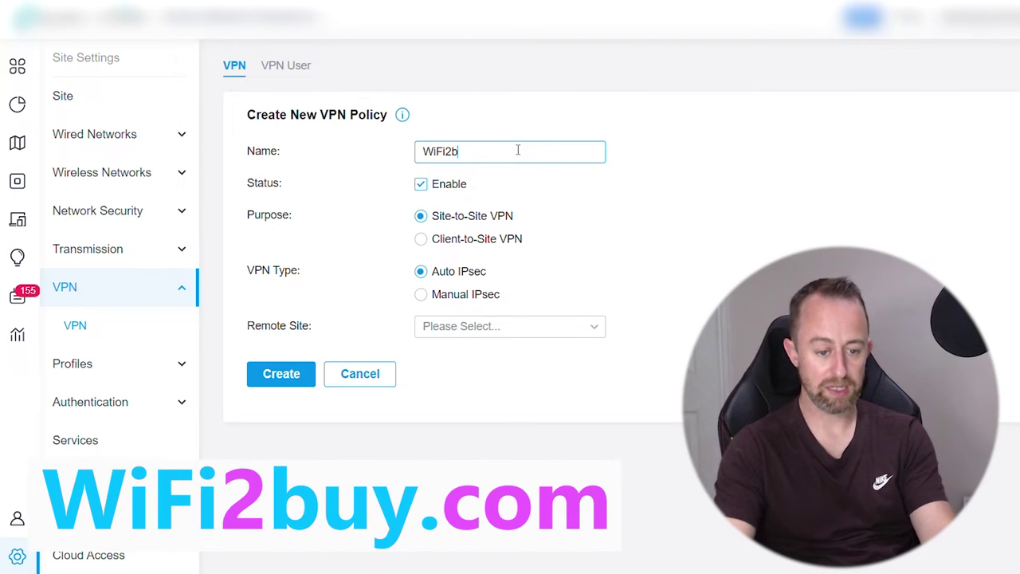
type("uy")
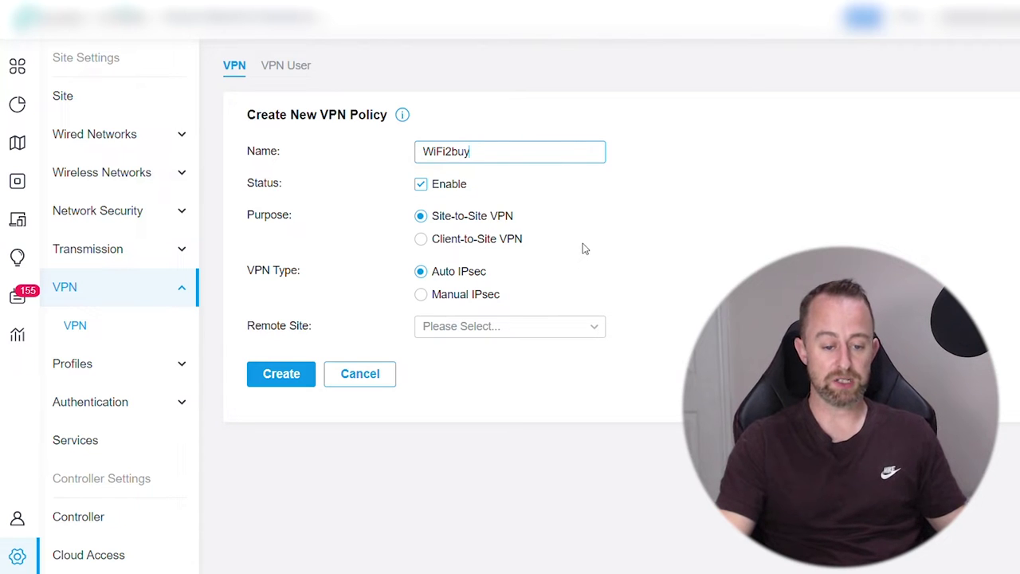
left_click(421, 239)
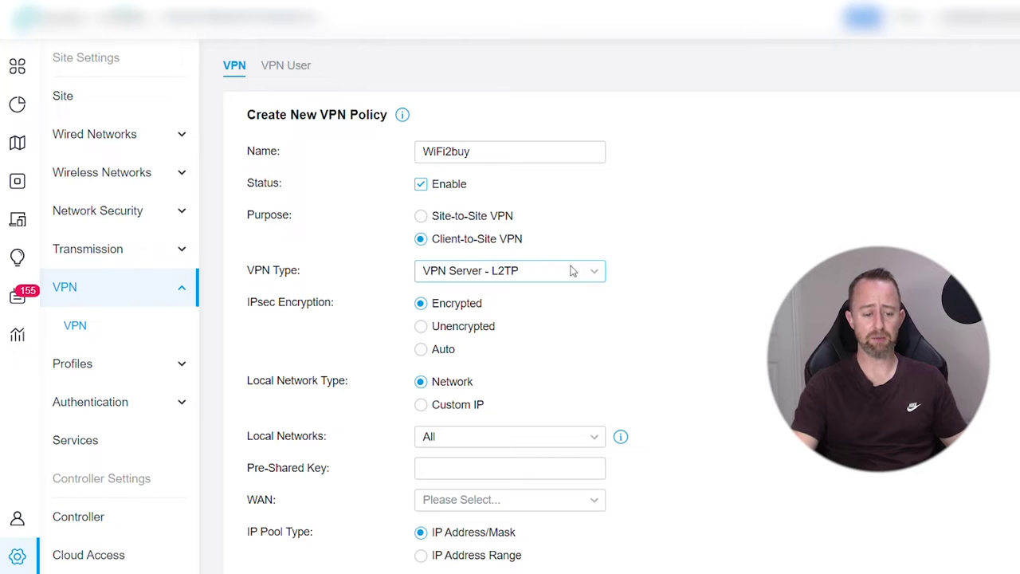
Set VPN type to VPN Server - OpenVPN and enable Account Password
left_click(492, 279)
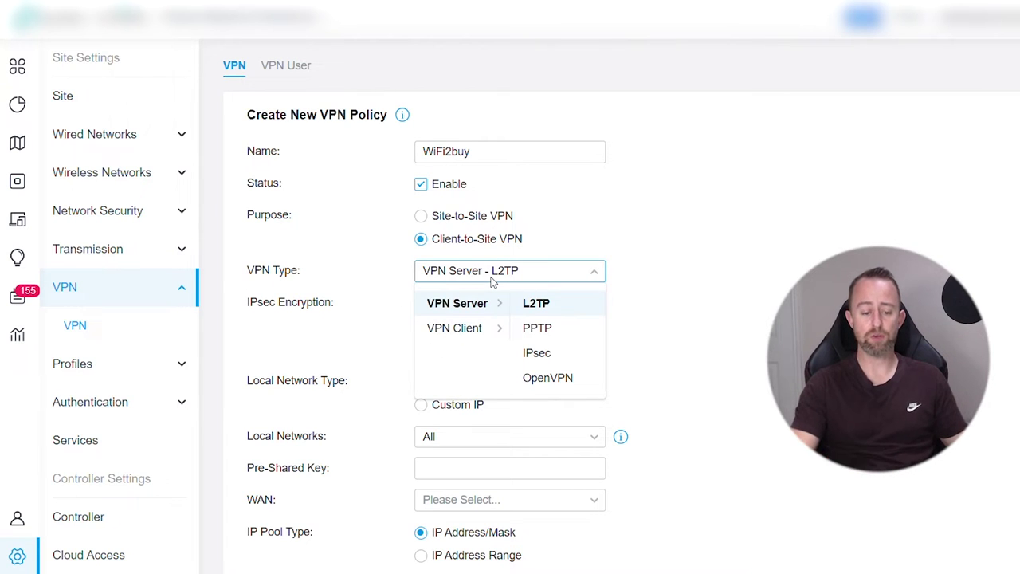
left_click(547, 377)
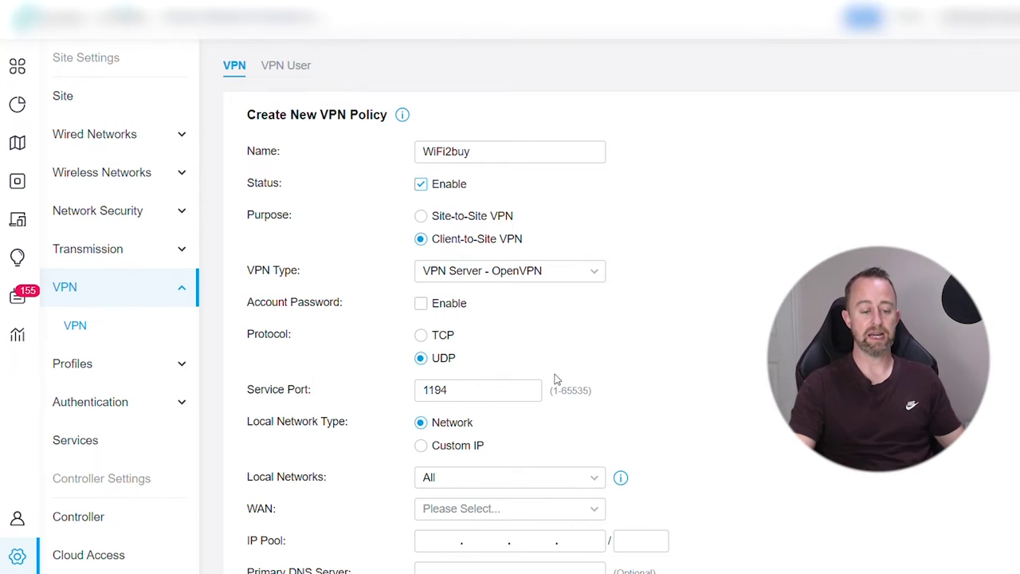
left_click(421, 304)
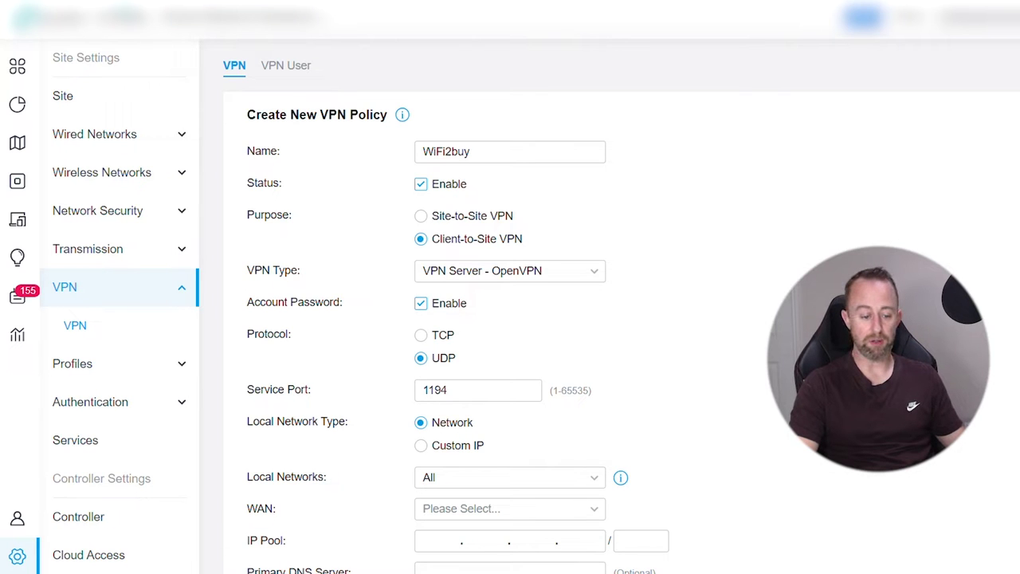
Keep Local Networks as All and select WAN as the VPN's WAN interface
scroll(622, 319, "down", 2)
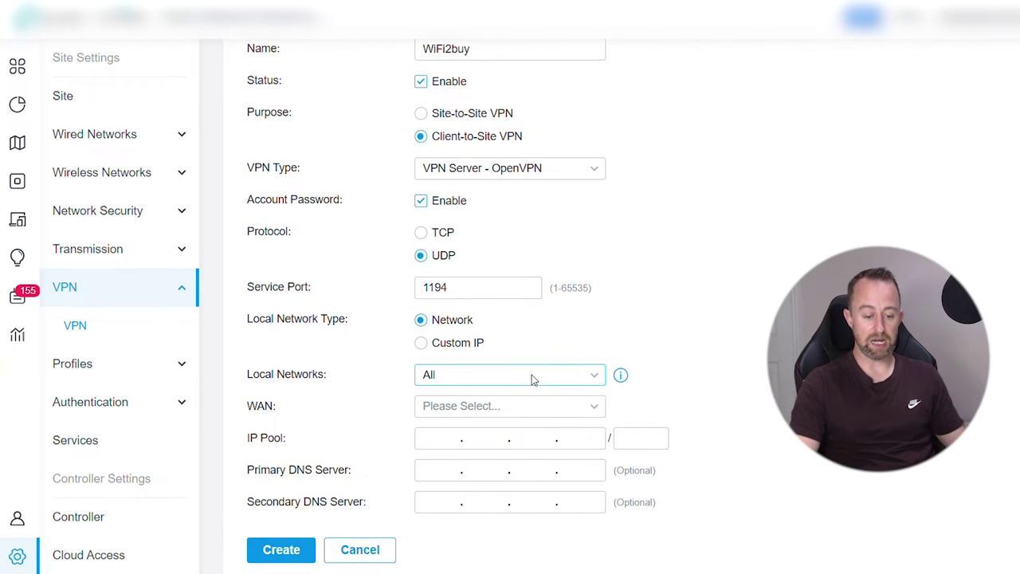
left_click(534, 374)
left_click(407, 461)
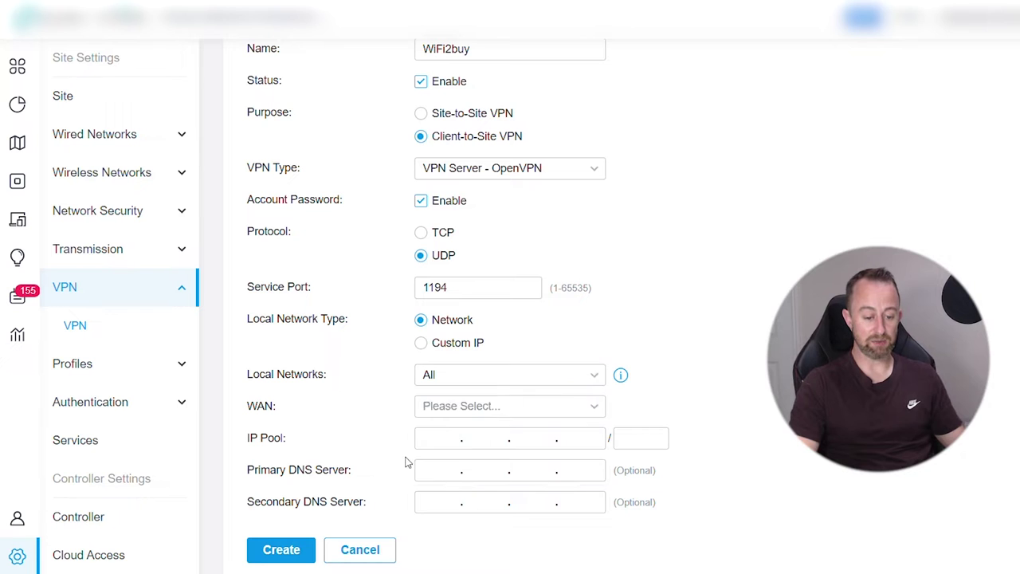
left_click(458, 378)
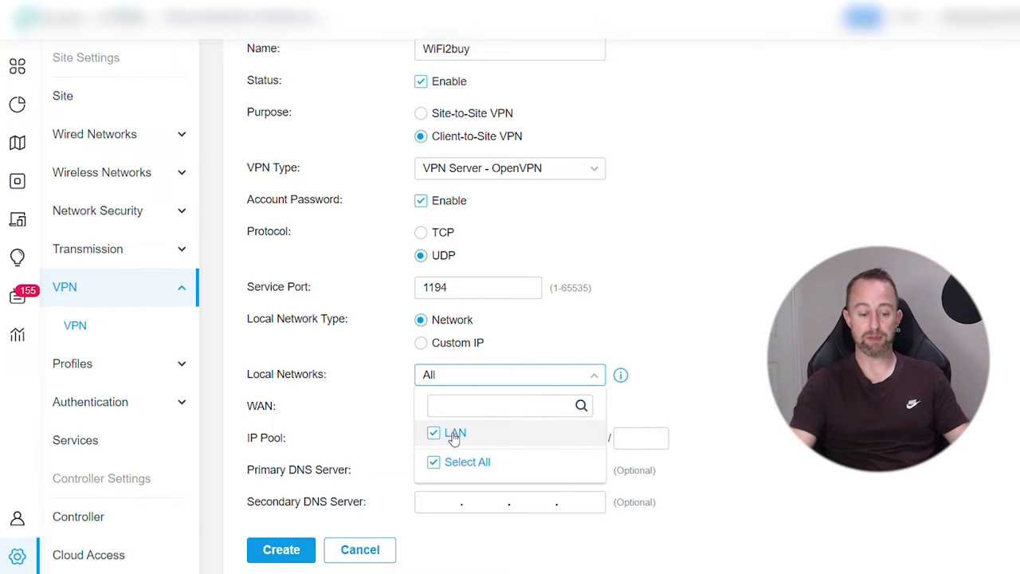
left_click(594, 427)
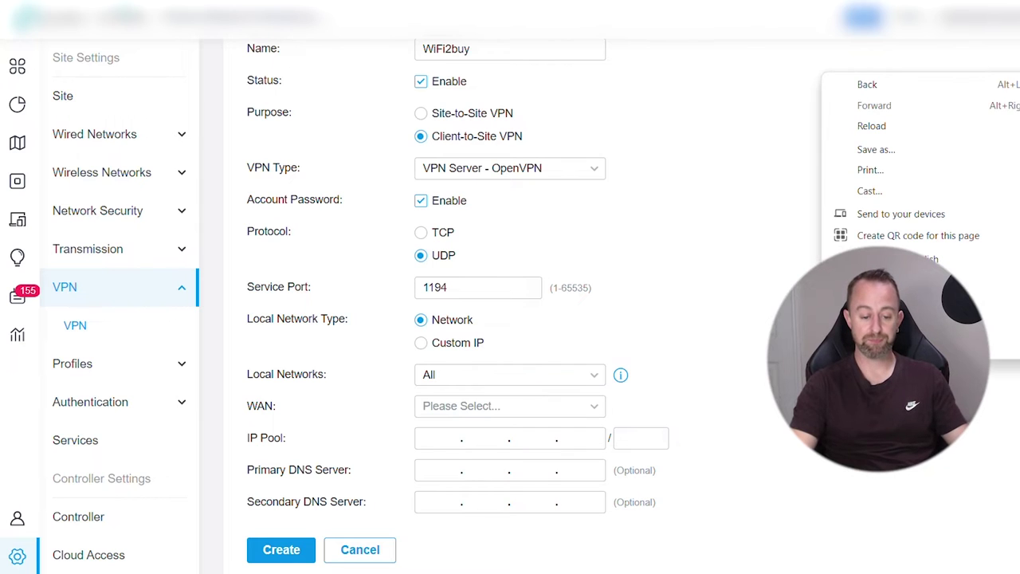
left_click(585, 410)
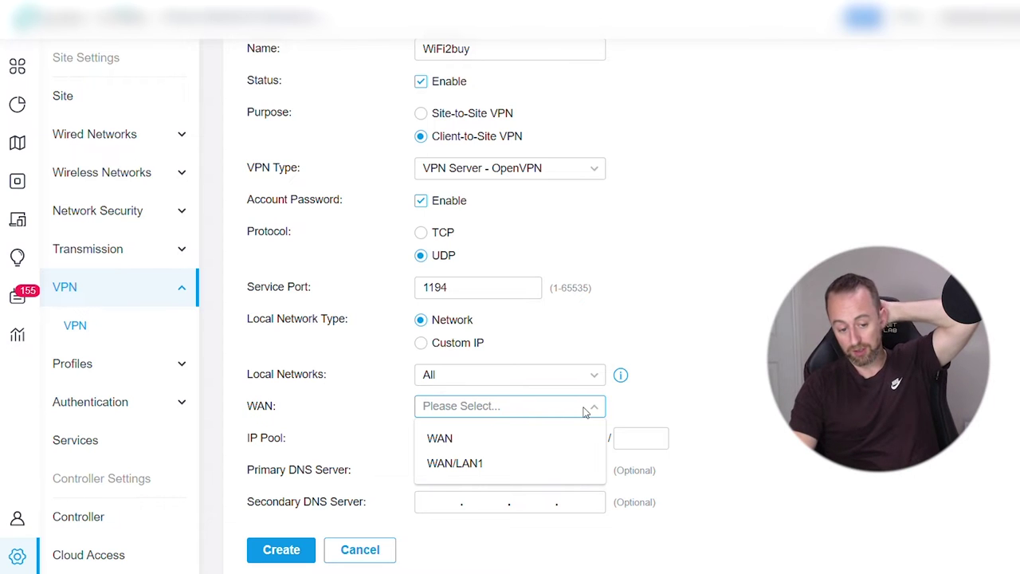
left_click(450, 441)
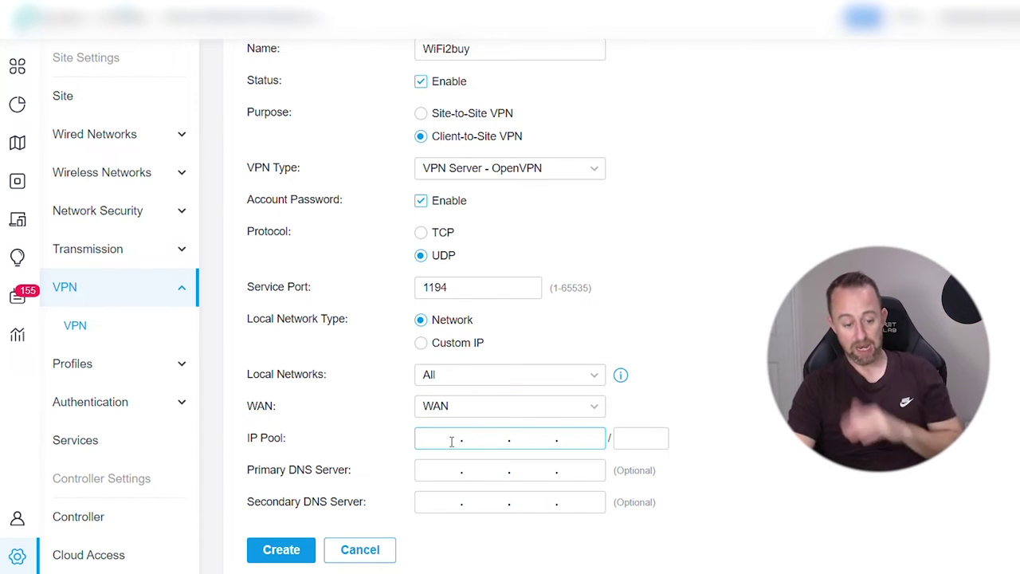
right_click(451, 442)
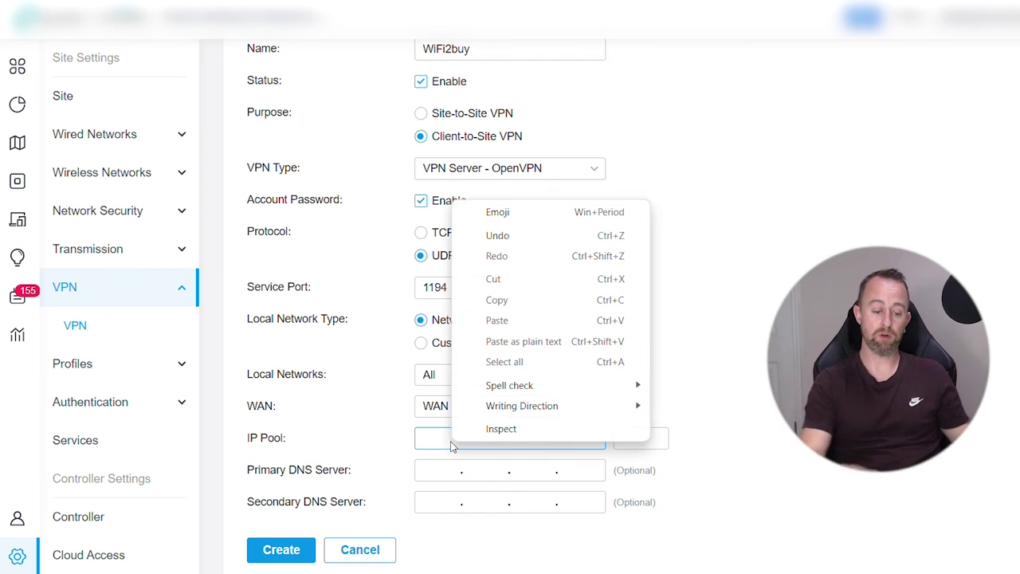
left_click(451, 440)
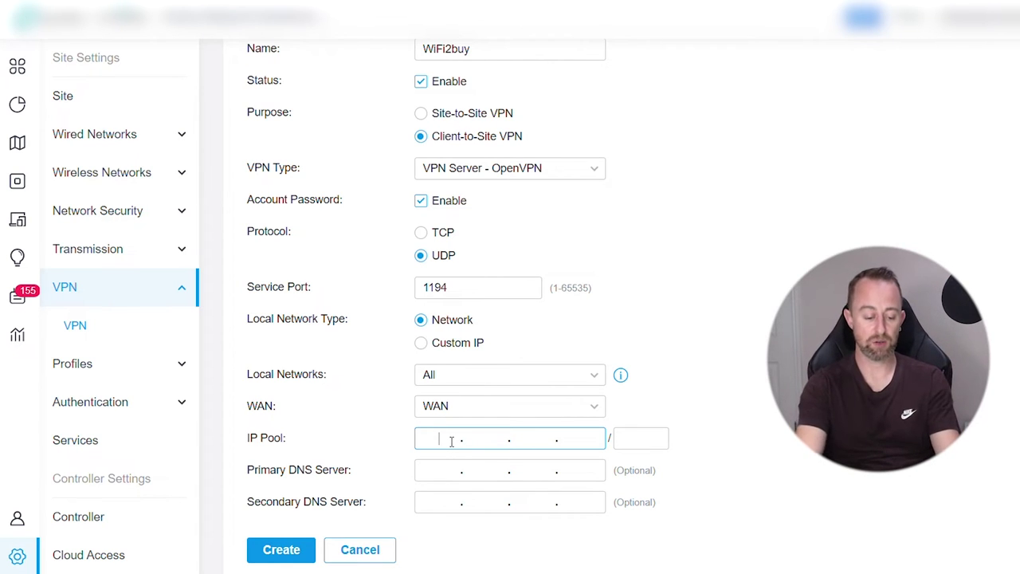
Set IP pool 192.168.100.0/24 with primary DNS 8.8.8.8 and secondary DNS 1.1.1.1
type("192.")
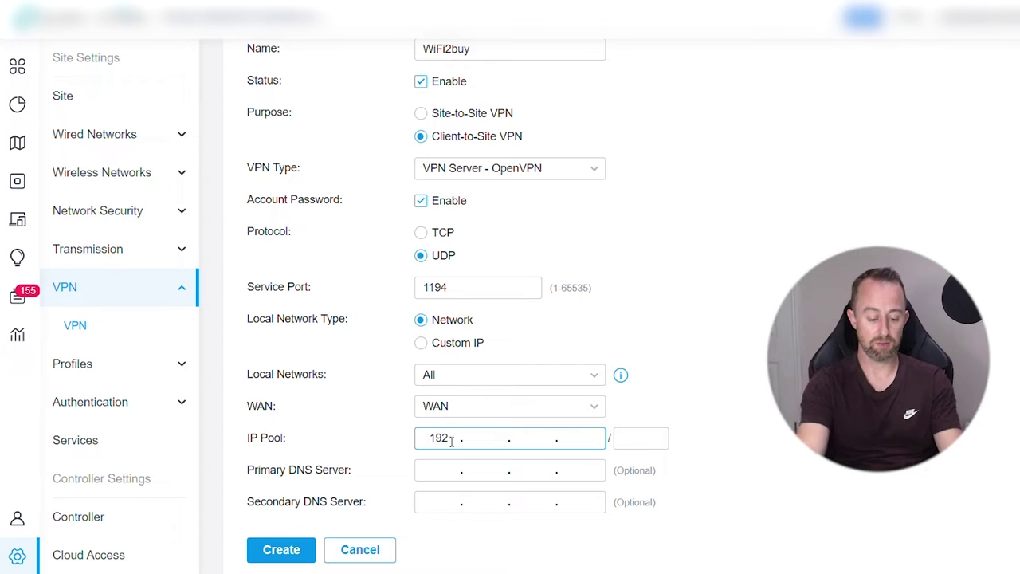
type("168.10")
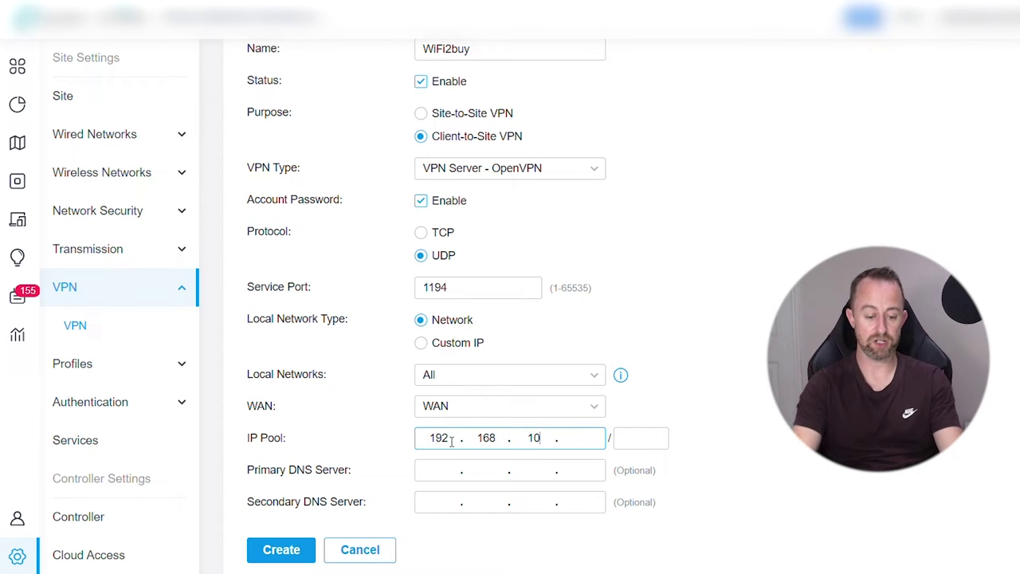
type("0")
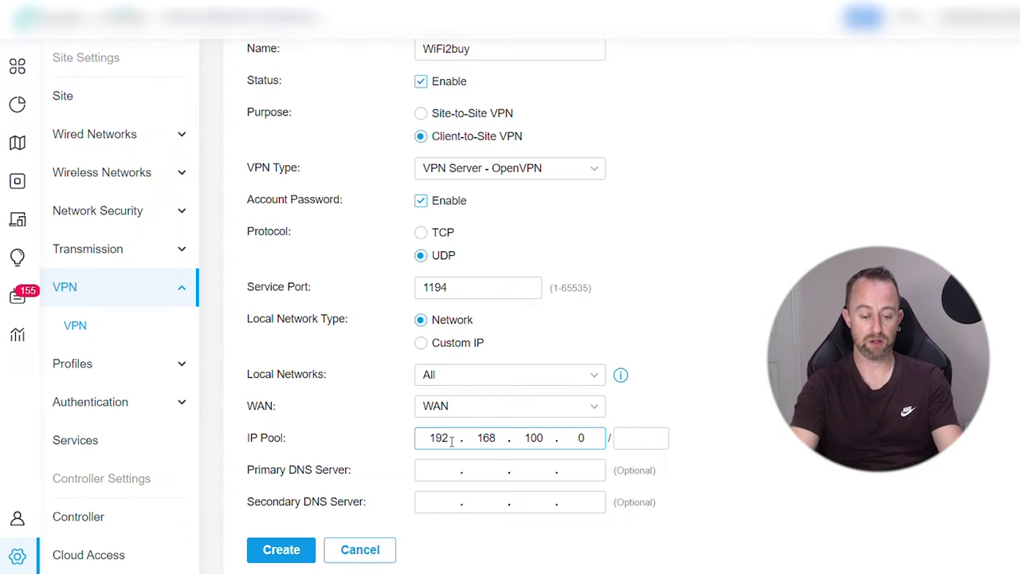
left_click(650, 437)
type("24")
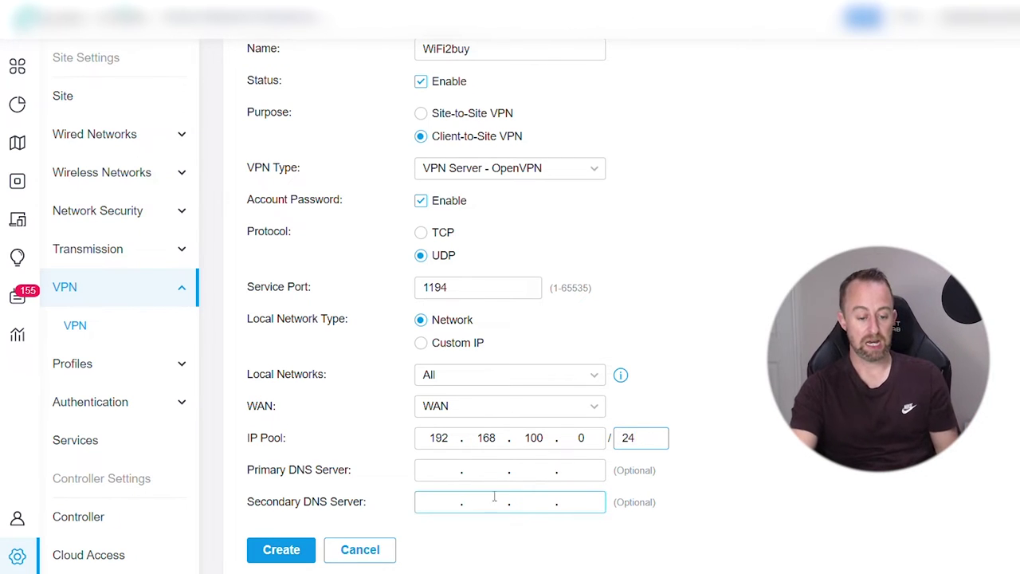
left_click(434, 471)
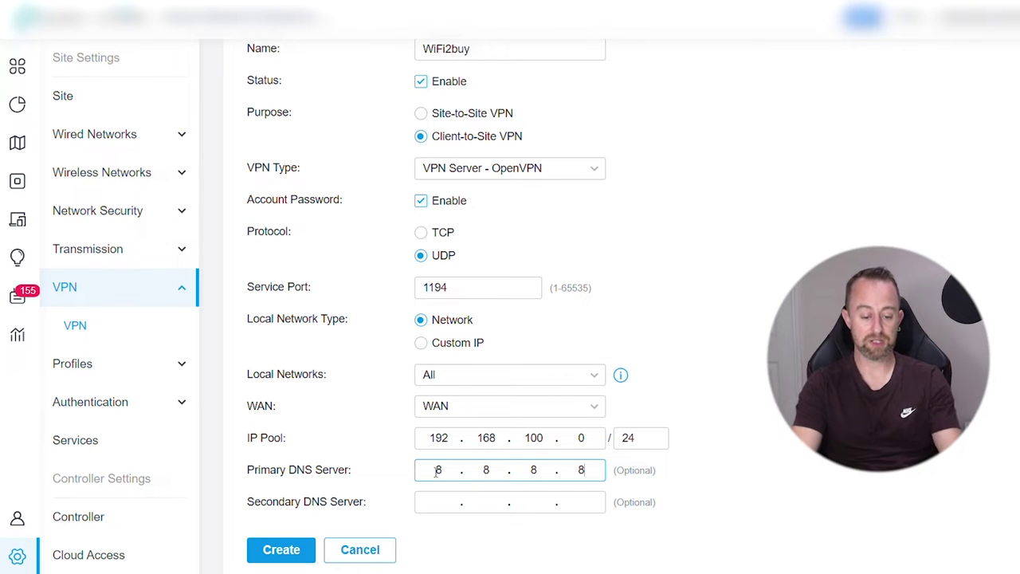
left_click(448, 502)
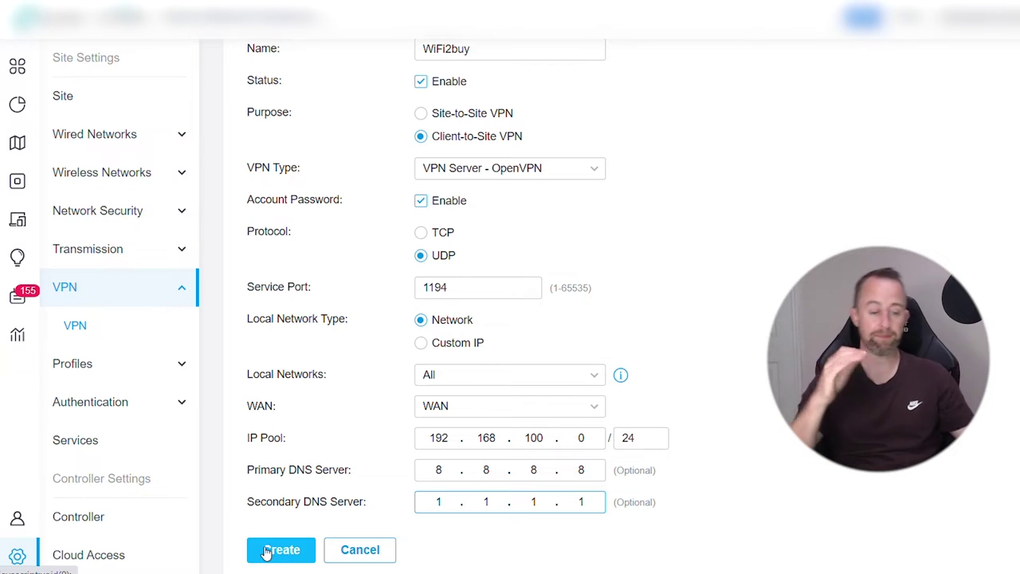
Create the WiFi2buy OpenVPN server policy so it appears enabled in the list
left_click(267, 552)
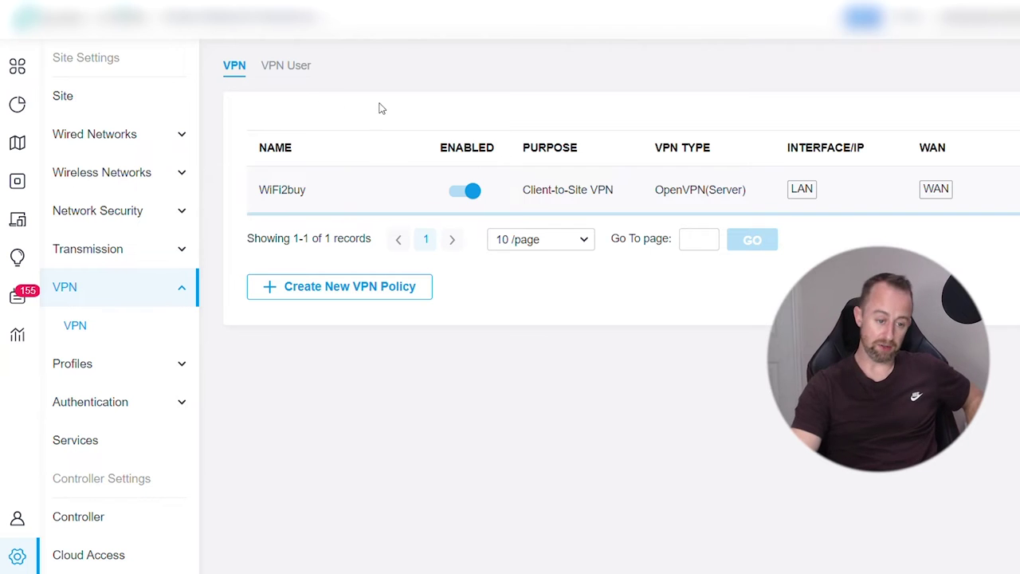
On the VPN User tab, open the Create New VPN User form
left_click(288, 70)
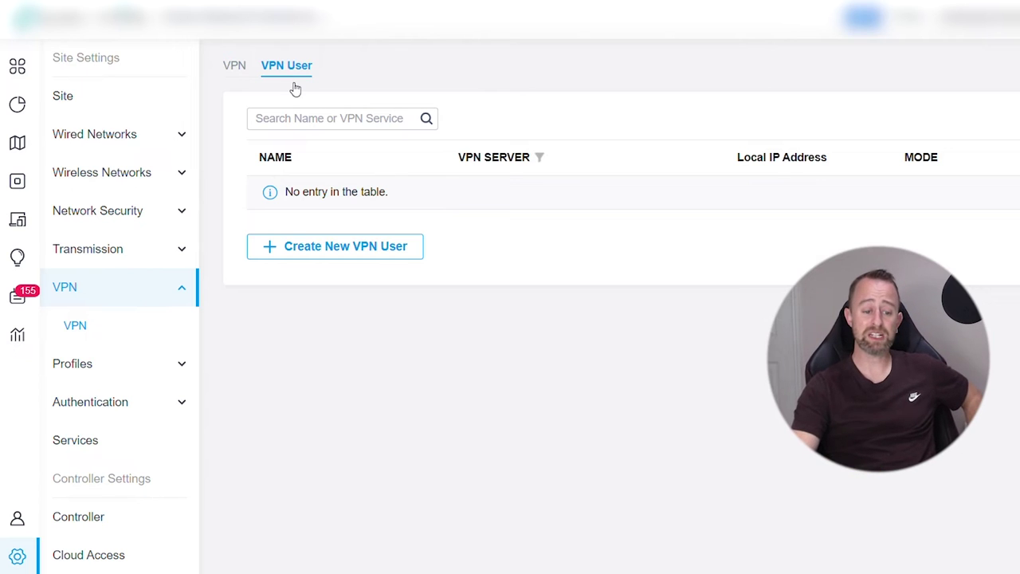
left_click(358, 249)
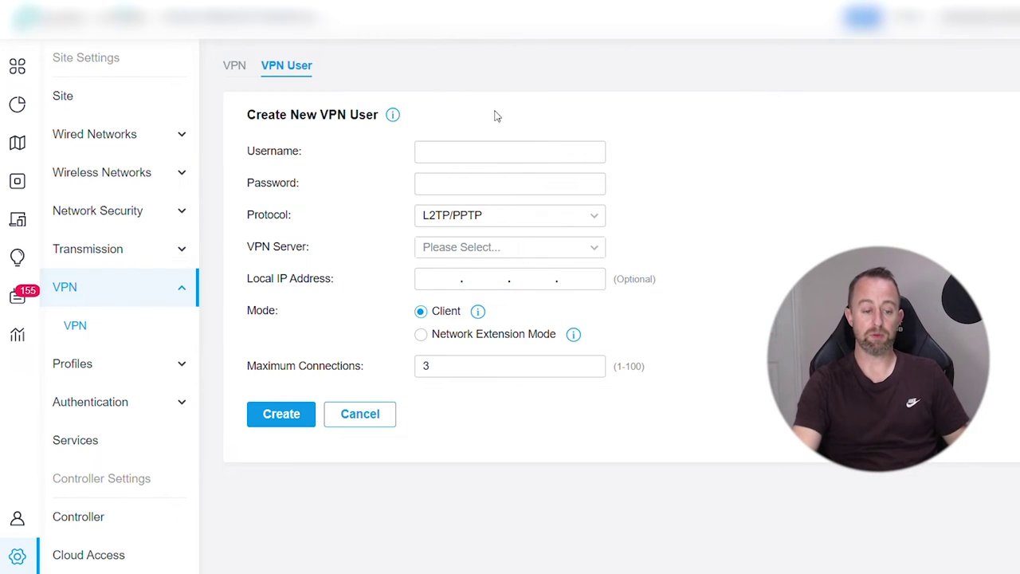
Enter the new VPN user's username and account password
left_click(483, 155)
type("WiF")
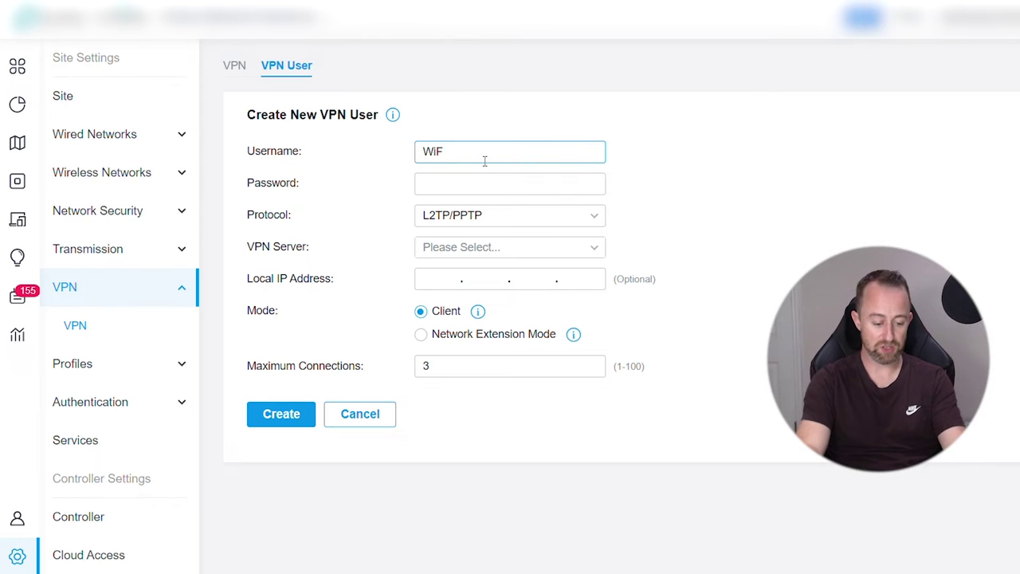
type("ii2buy")
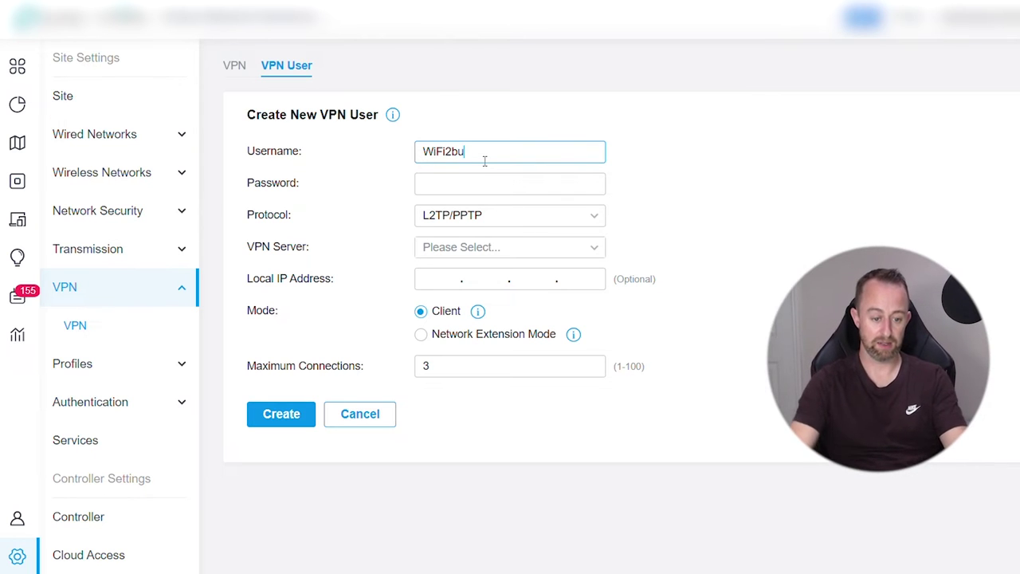
left_click(490, 183)
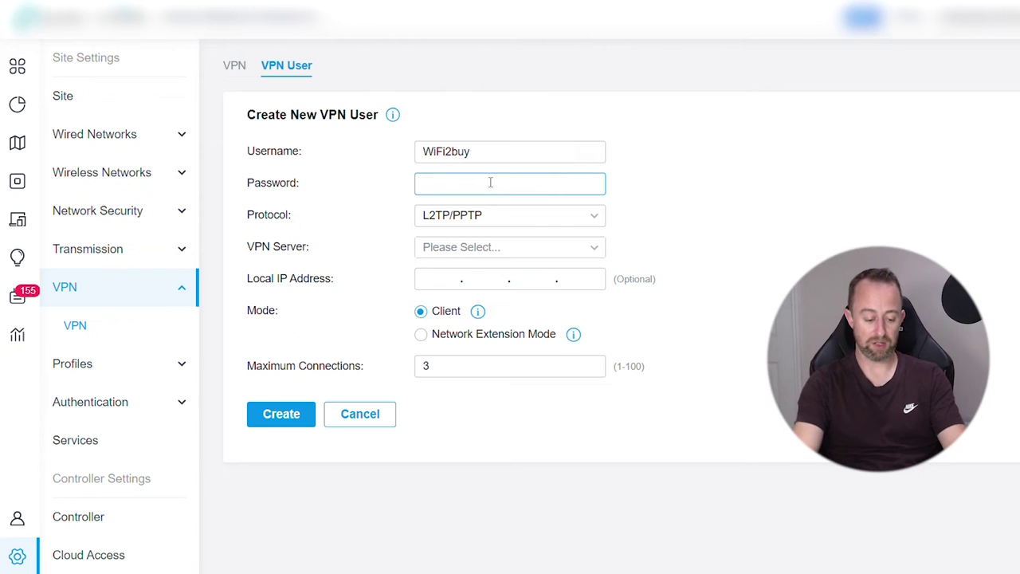
type("Pass")
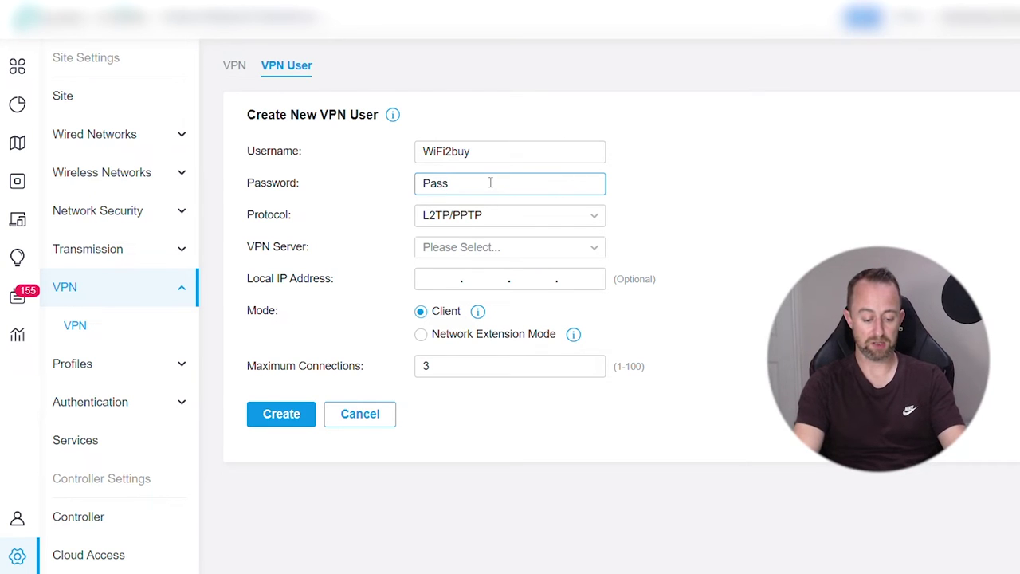
type("word123")
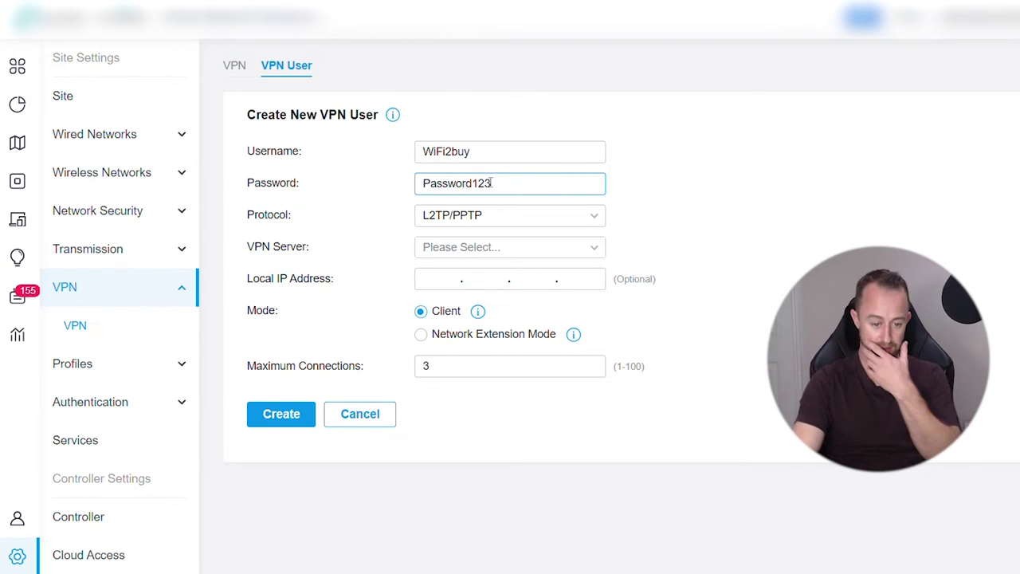
Set the user's protocol to OpenVPN, assign it to the WiFi2buy server, and create it
left_click(524, 216)
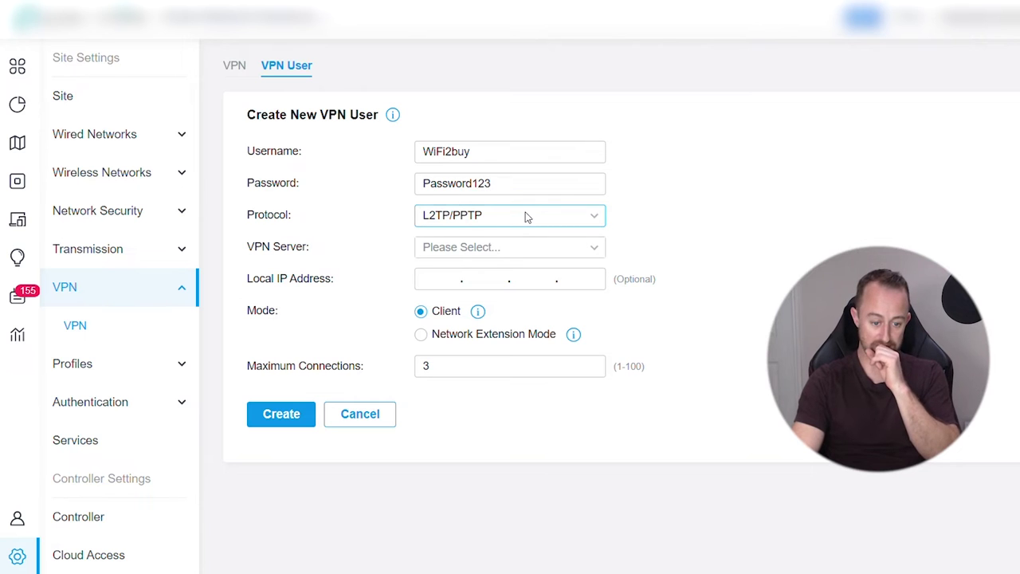
left_click(462, 274)
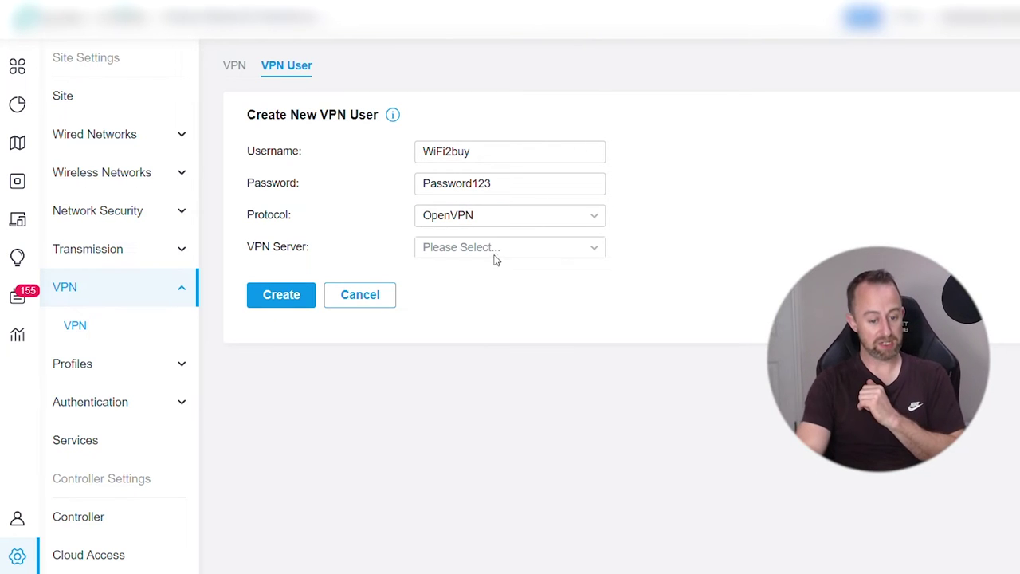
left_click(497, 255)
left_click(445, 279)
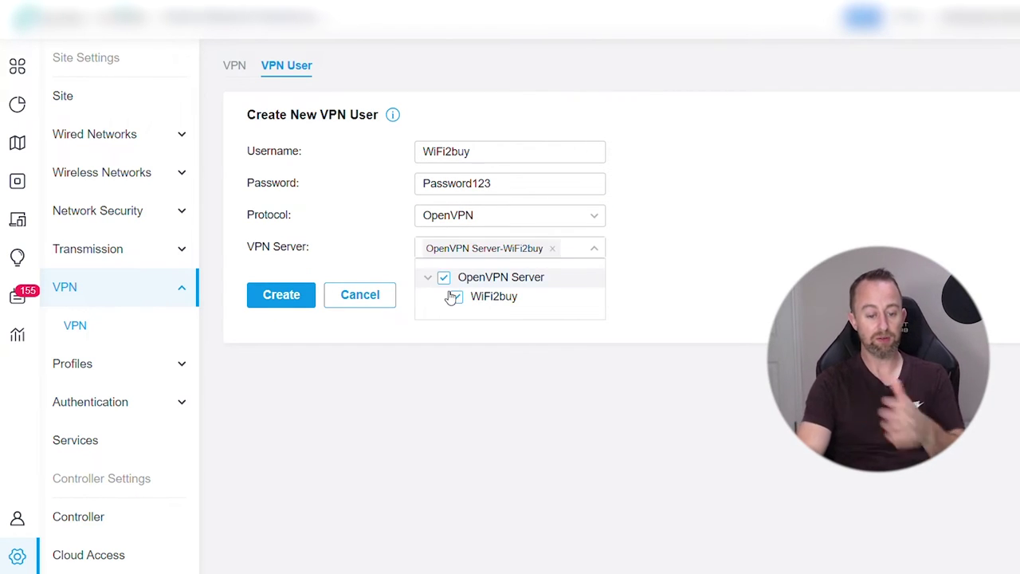
left_click(494, 339)
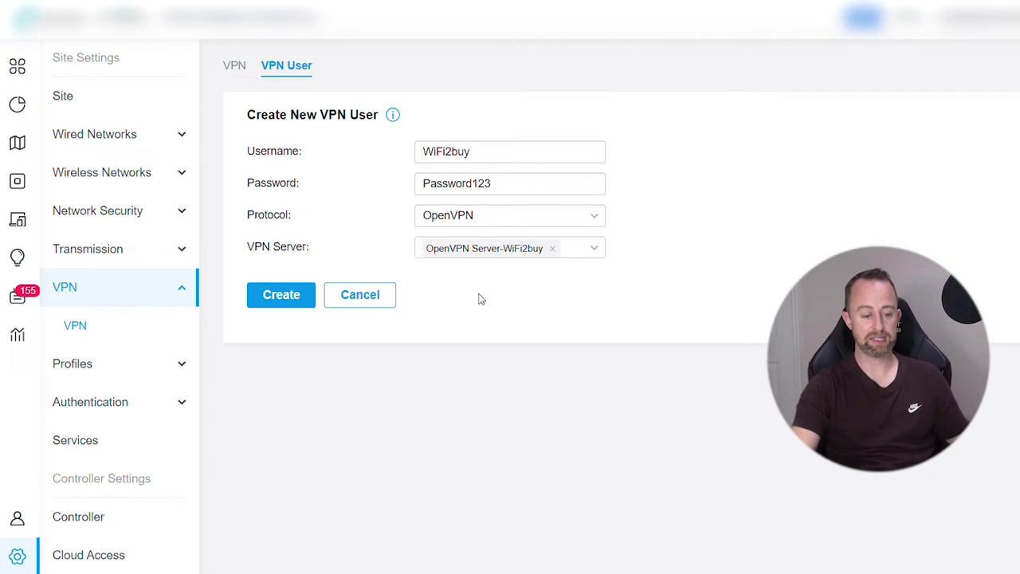
left_click(281, 295)
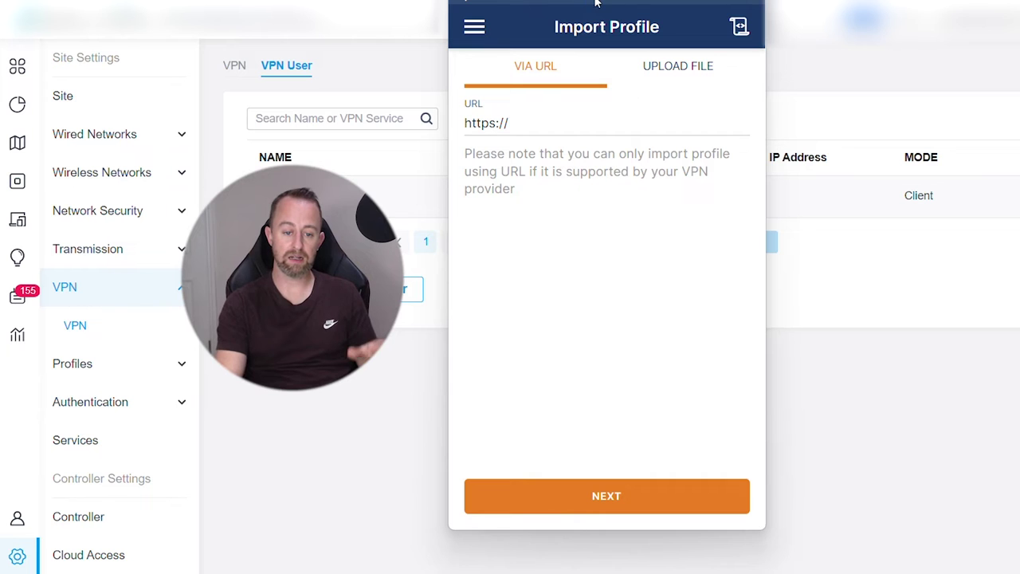
Import the downloaded .ovpn profile file into OpenVPN Connect via Upload File
left_click_drag(596, 3, 603, 33)
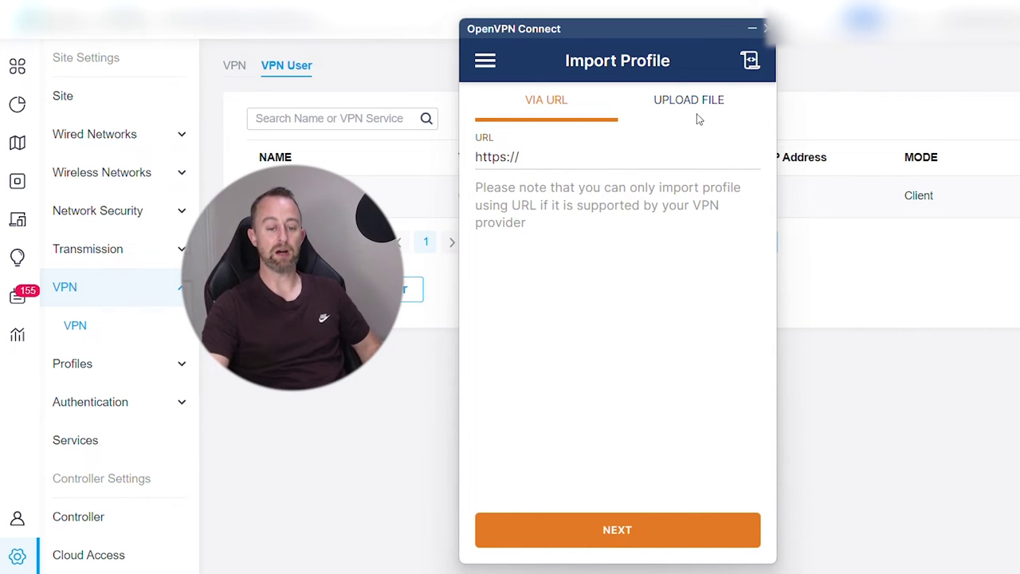
left_click(677, 101)
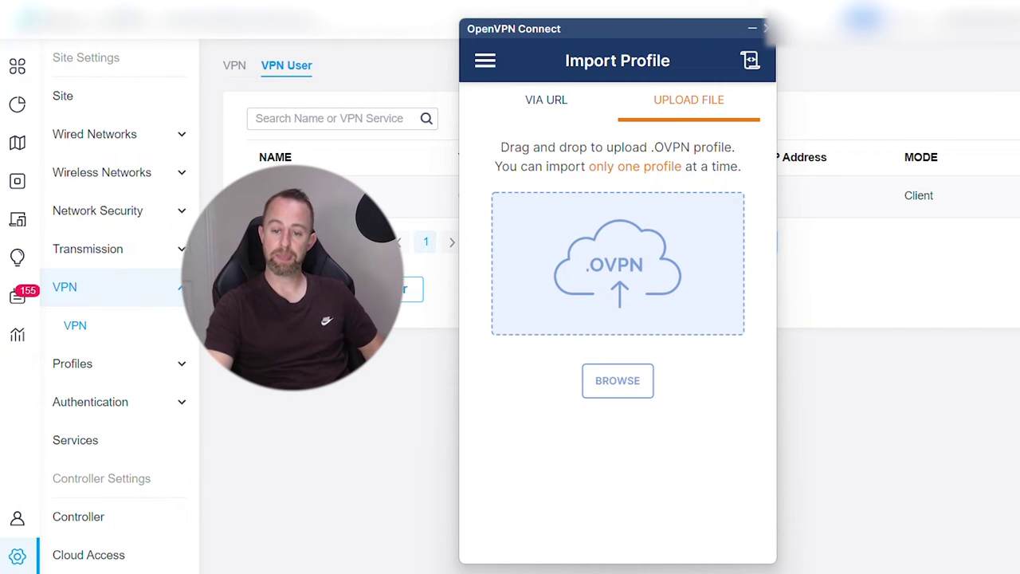
left_click(864, 18)
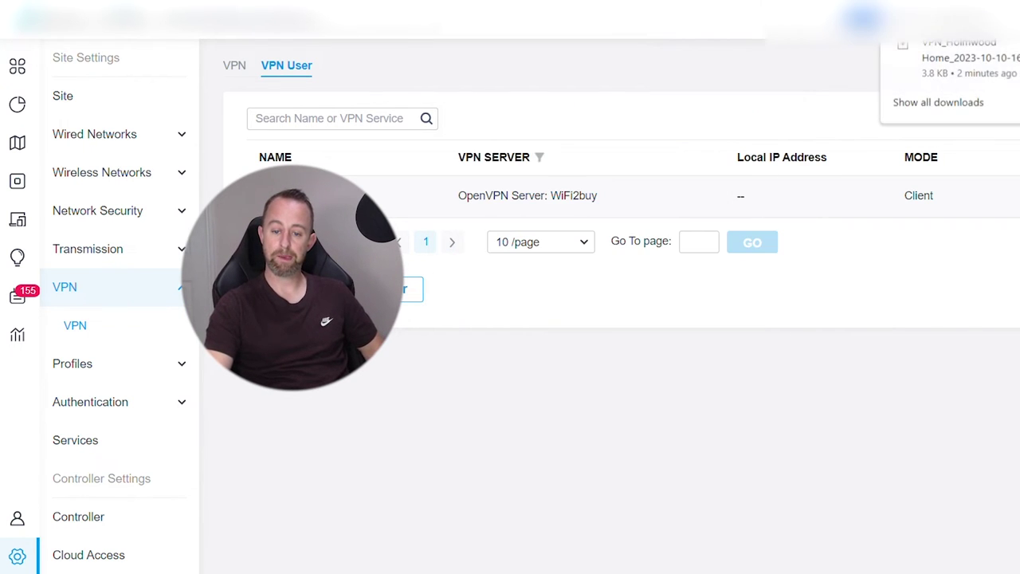
left_click(976, 69)
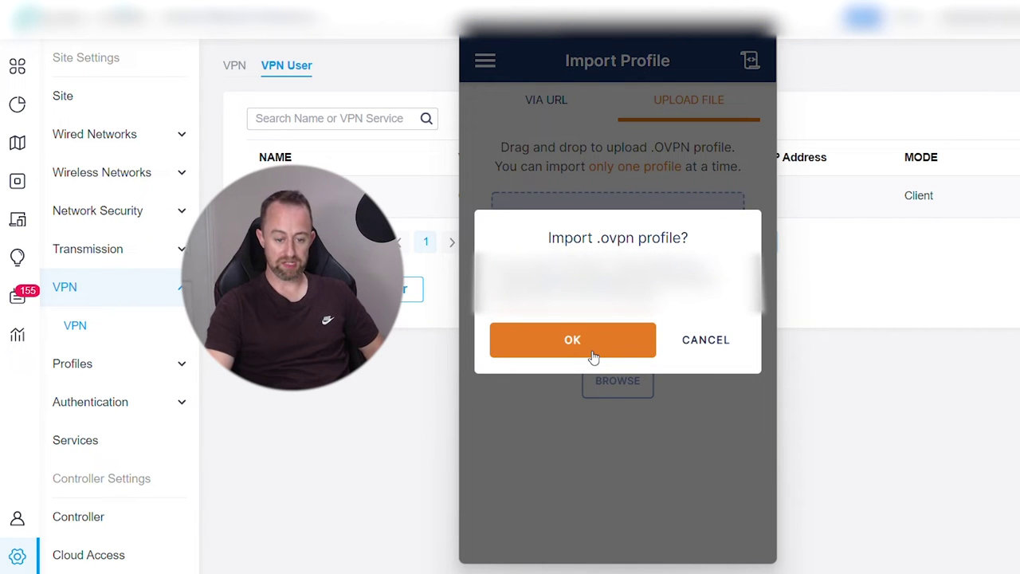
left_click(593, 357)
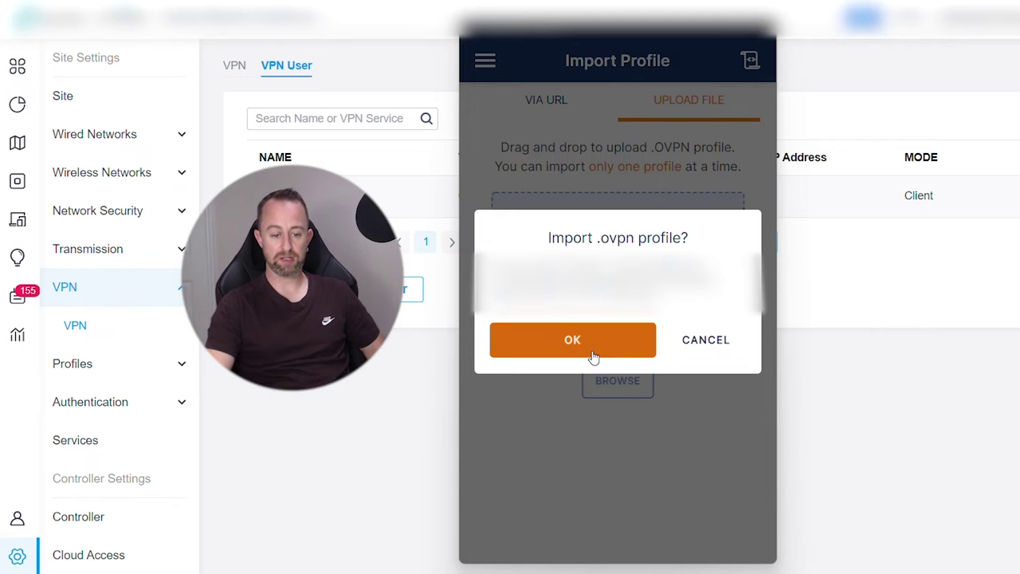
Enter username WiFi2buy and the VPN password, with Save password ticked
left_click(524, 231)
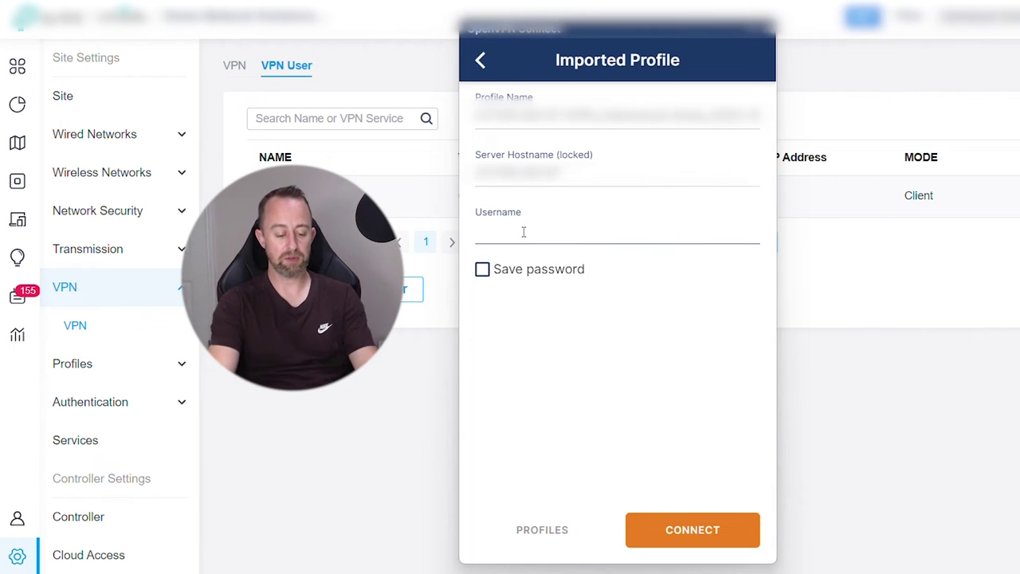
type("WiFi")
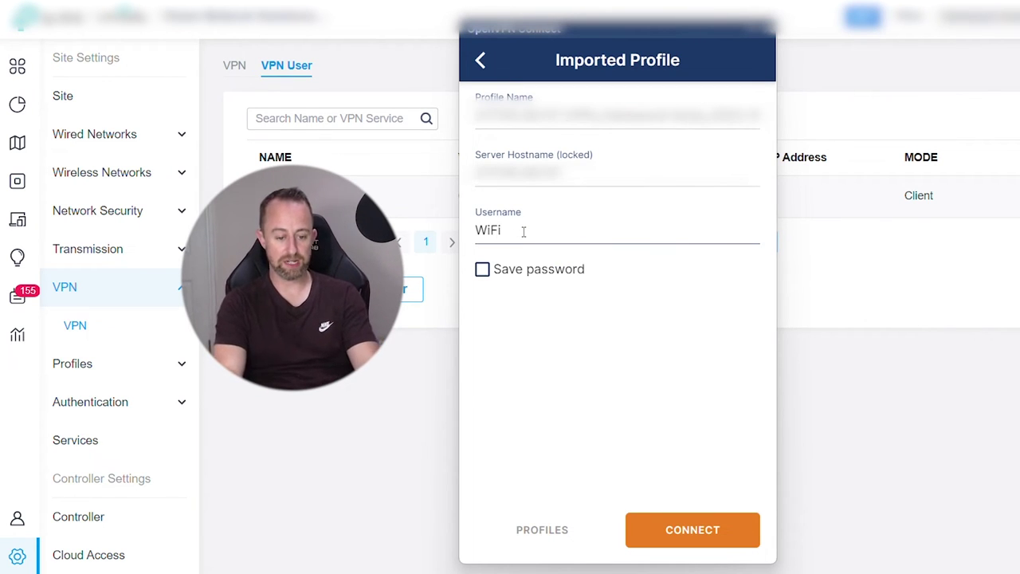
type("2buy")
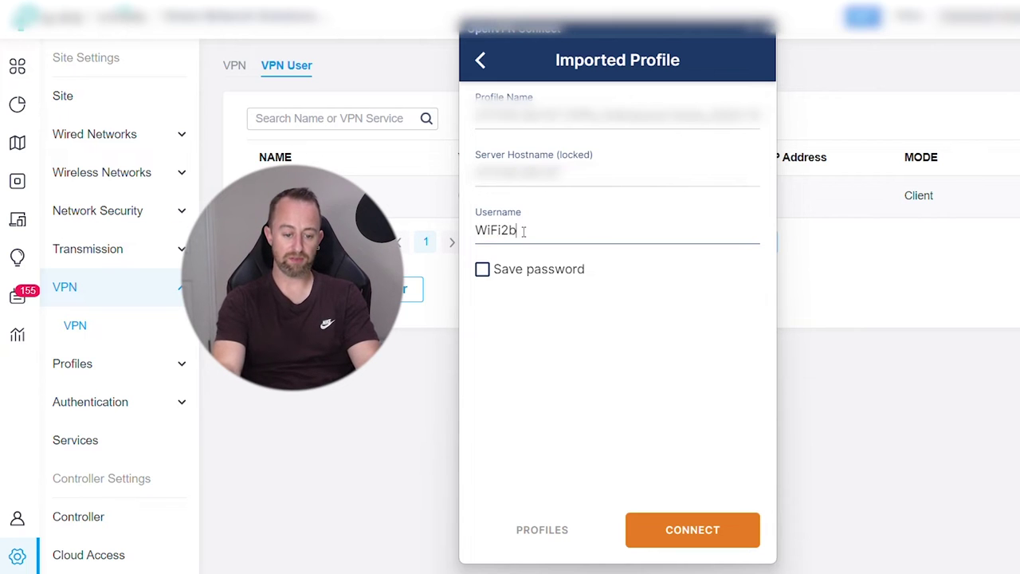
left_click(482, 270)
left_click(516, 326)
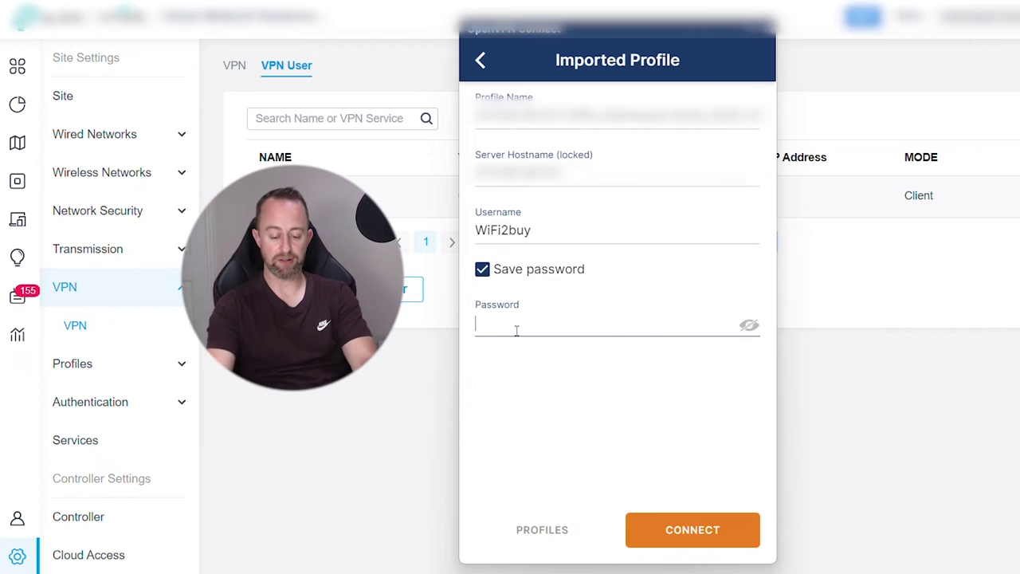
type("•••••••••")
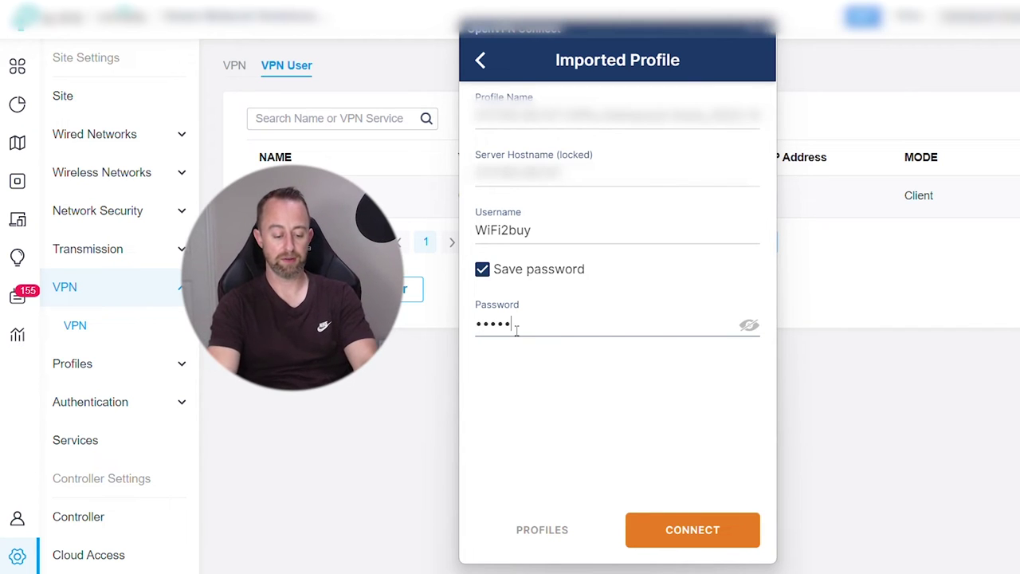
type("••")
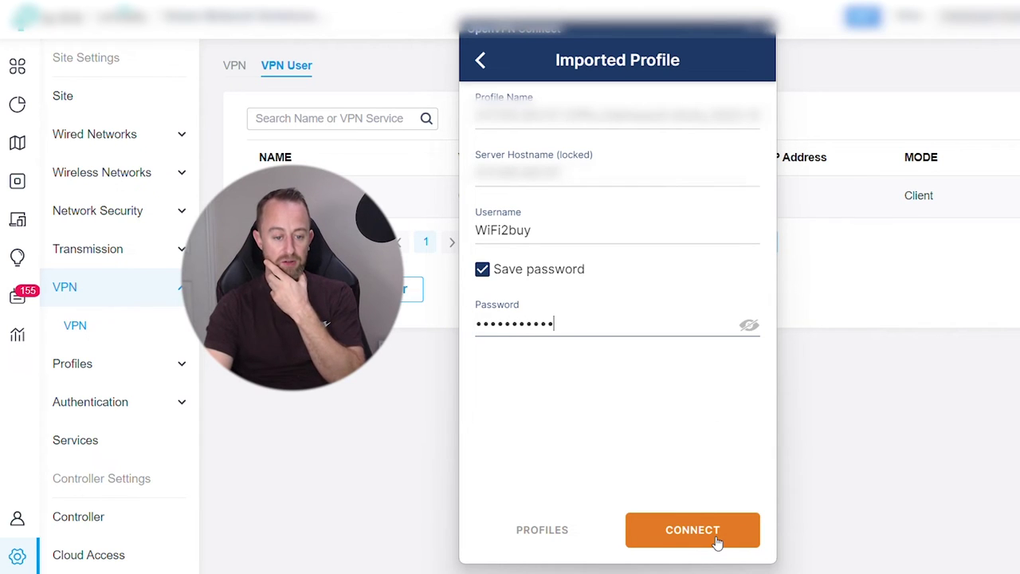
Rename the profile to 'Home VPN' and connect to the VPN
left_click_drag(476, 117, 837, 137)
key("BackSpace")
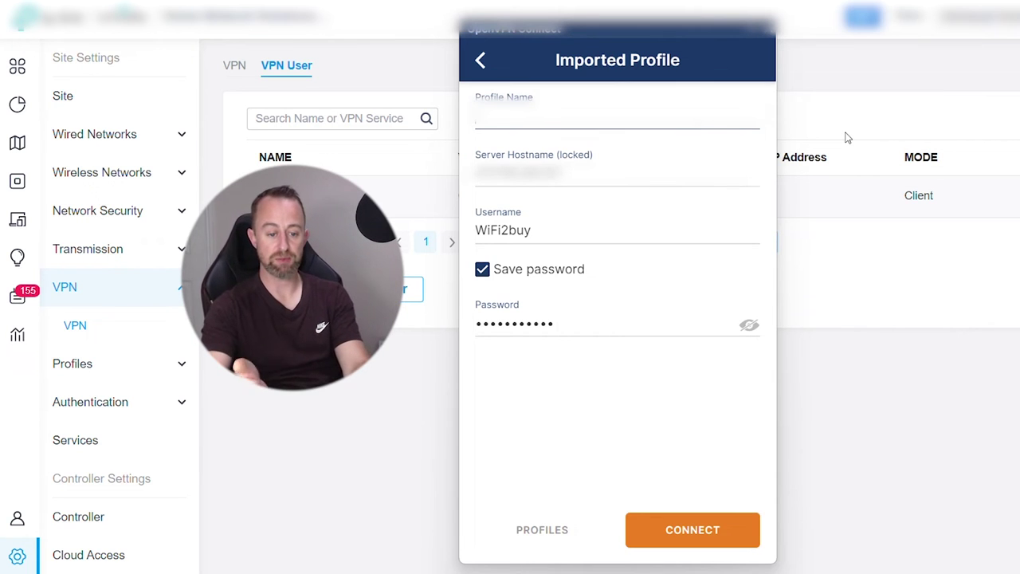
type("Home")
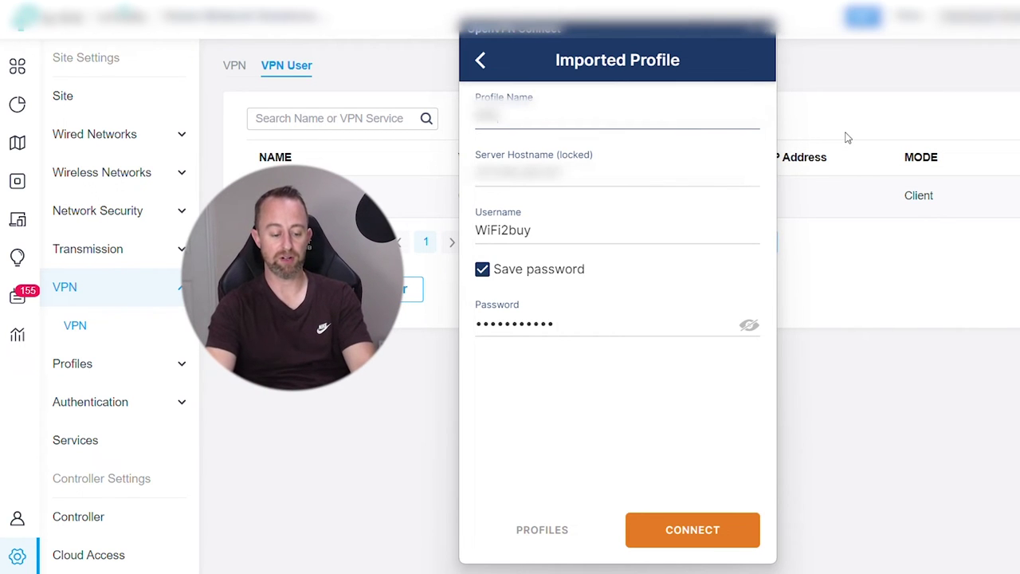
type(" VPN")
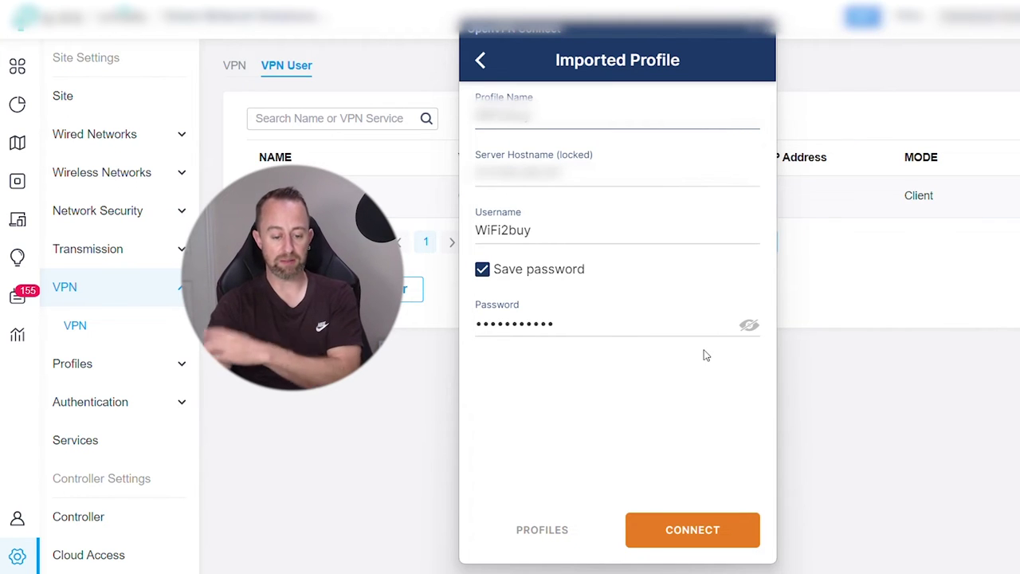
left_click(693, 530)
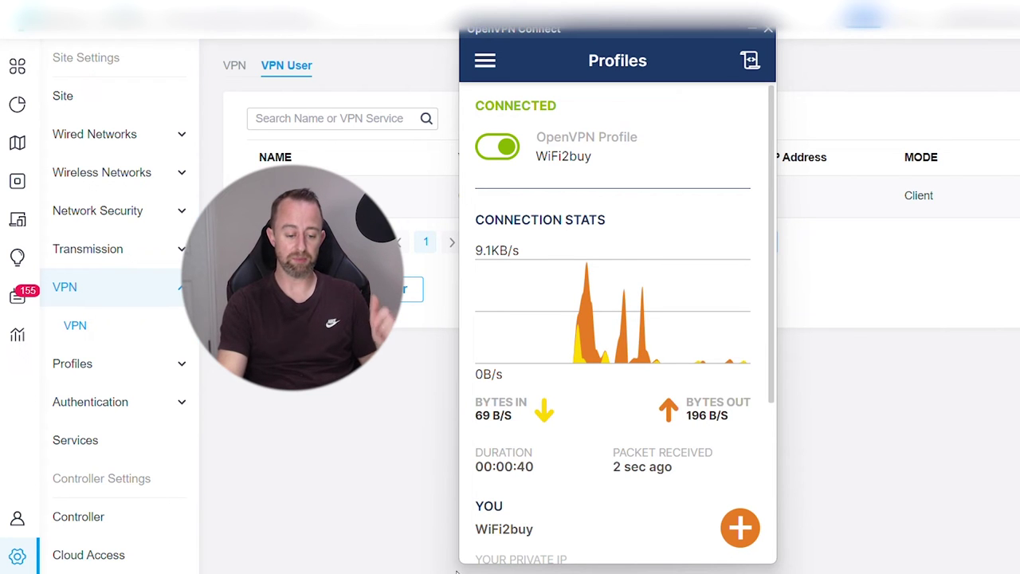
Open Command Prompt via a cmd search and ping 192.168.200.47 across the VPN
type("cmd")
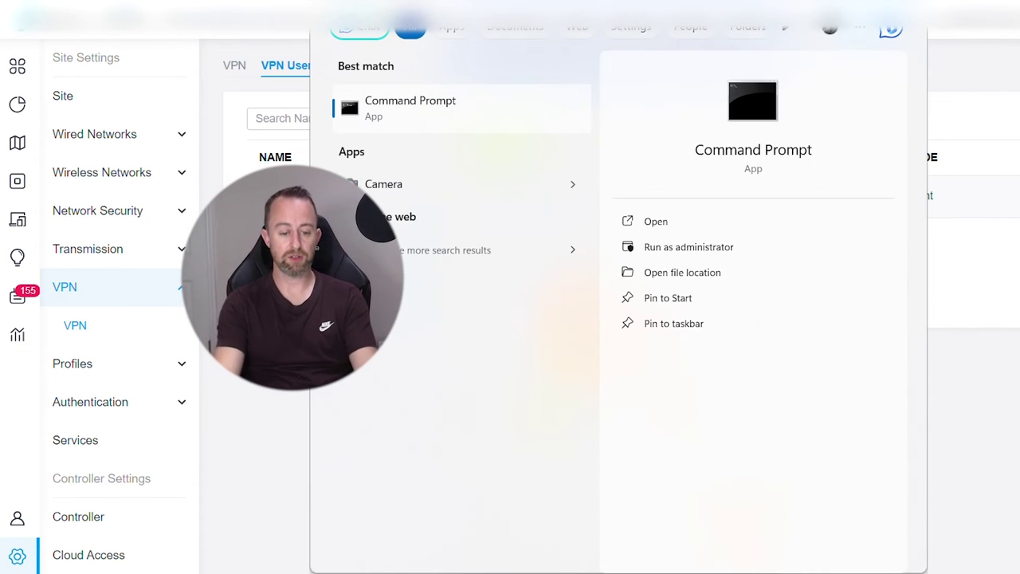
key("Escape")
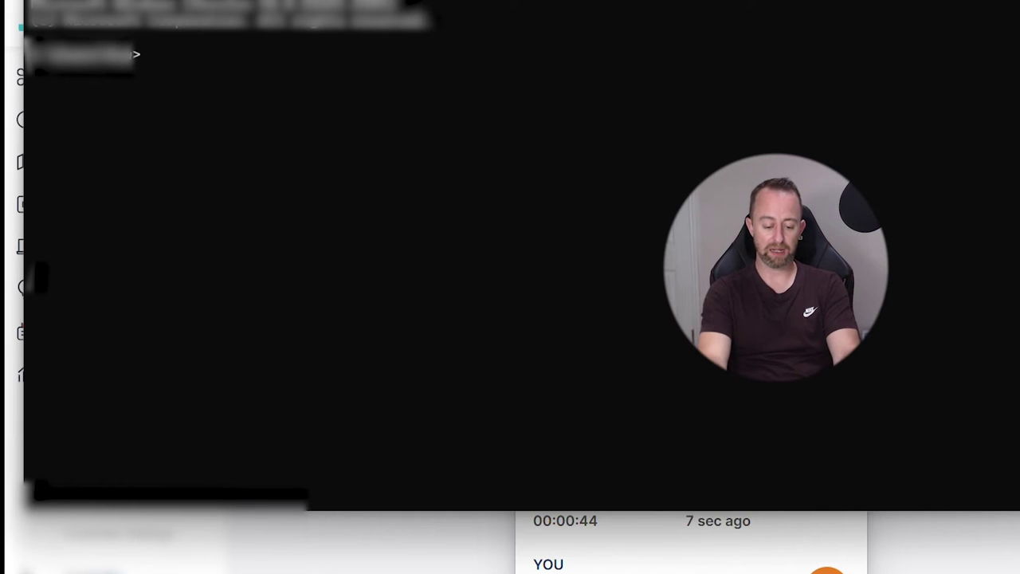
type("ping 19")
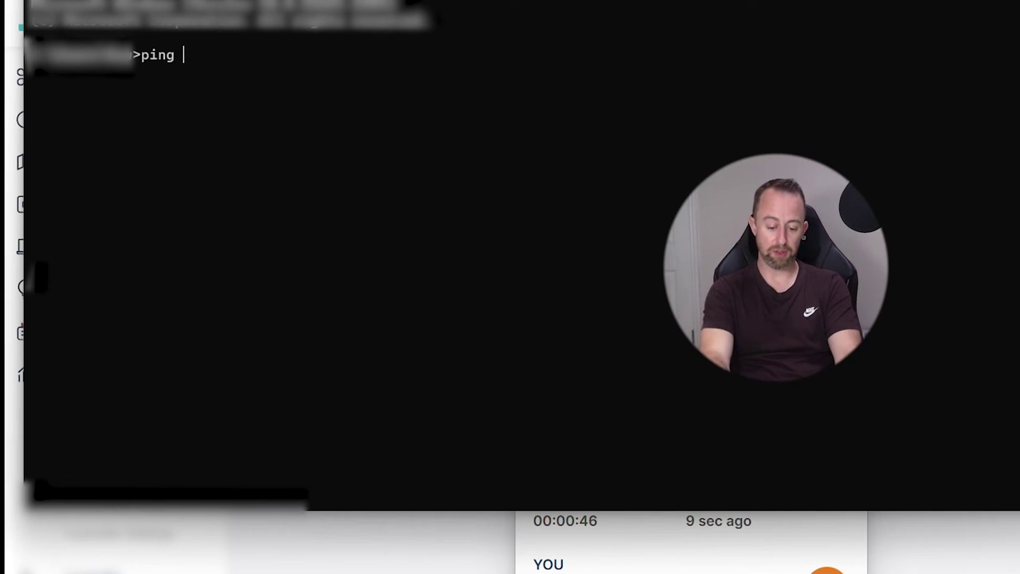
type("2.1")
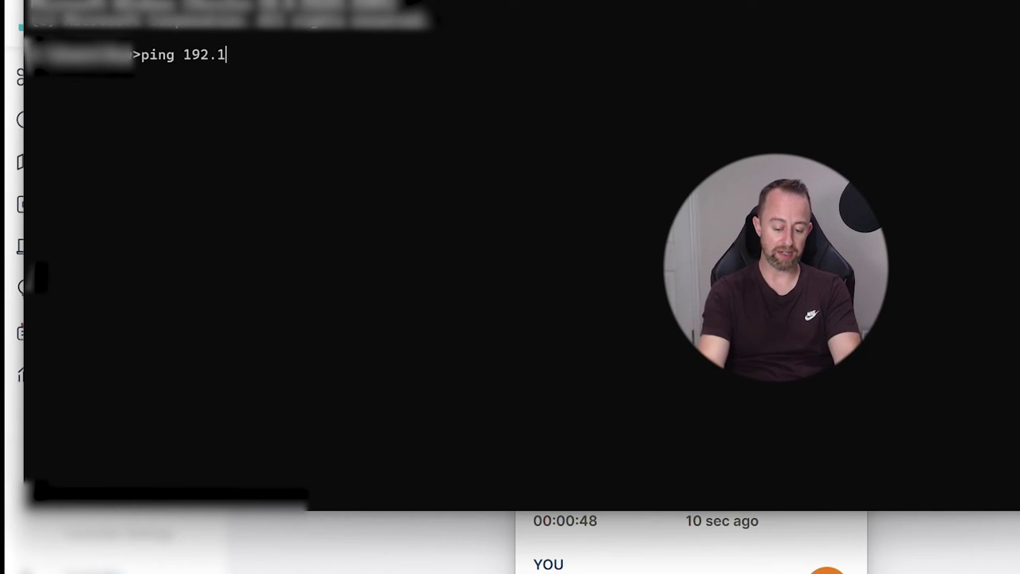
type("68.200")
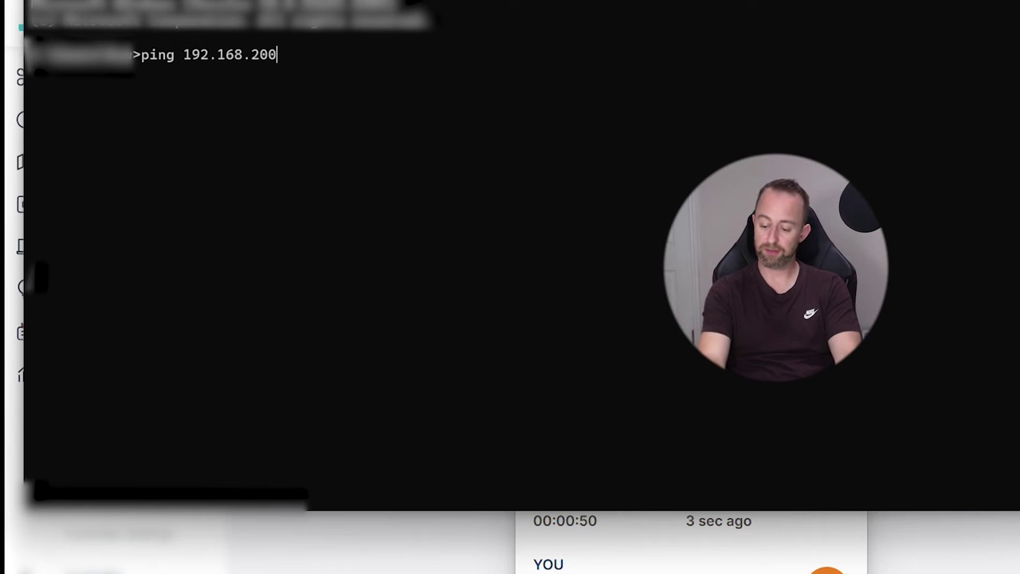
type(".47")
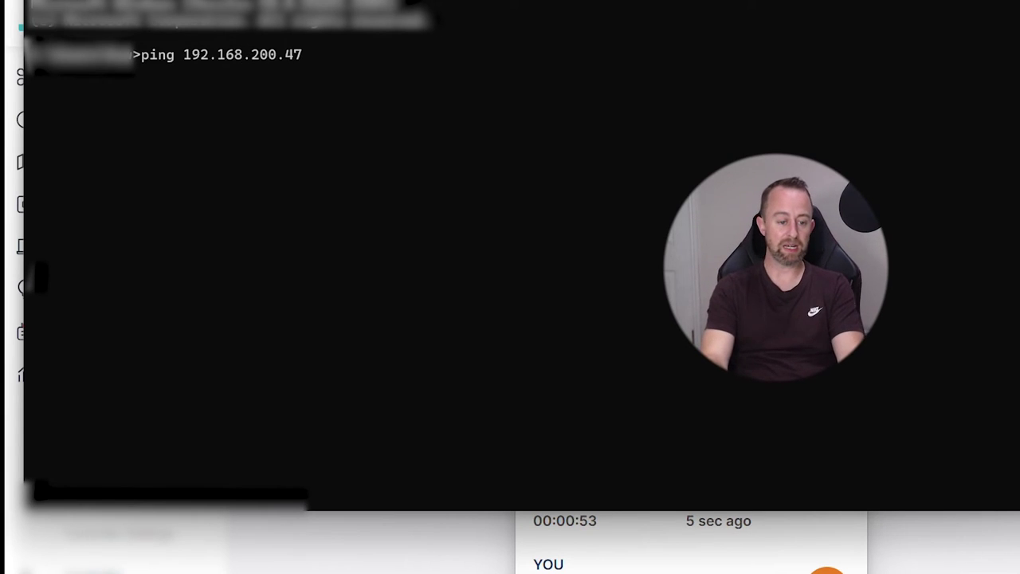
key("Return")
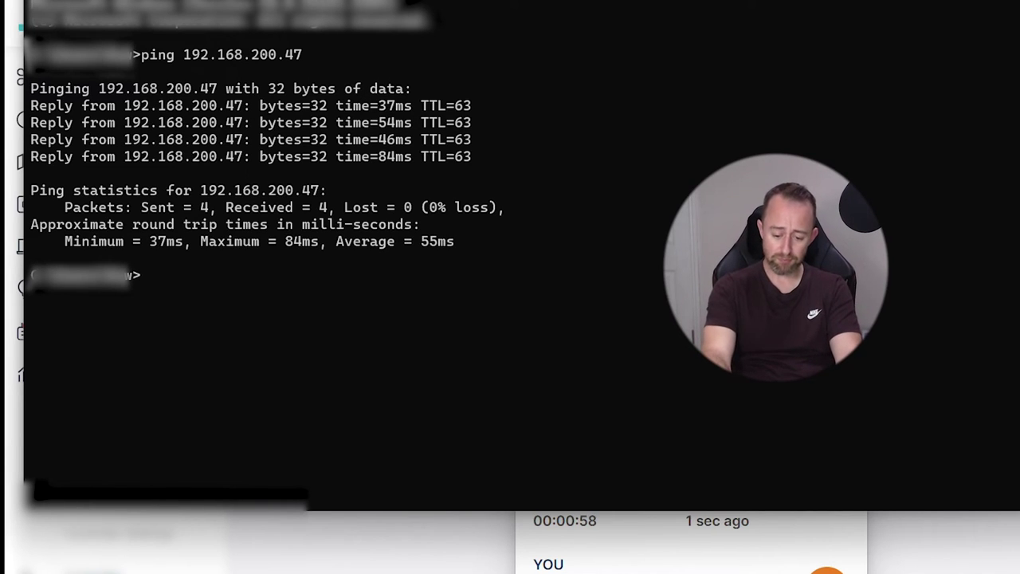
Ping 192.168.200.108 over the VPN and get replies
type("pi")
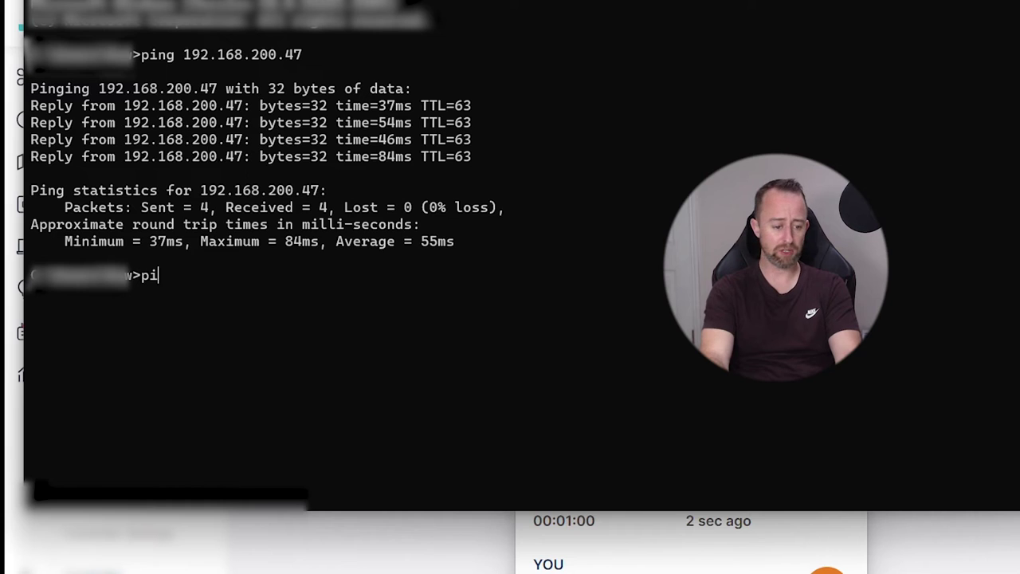
type("ng 1")
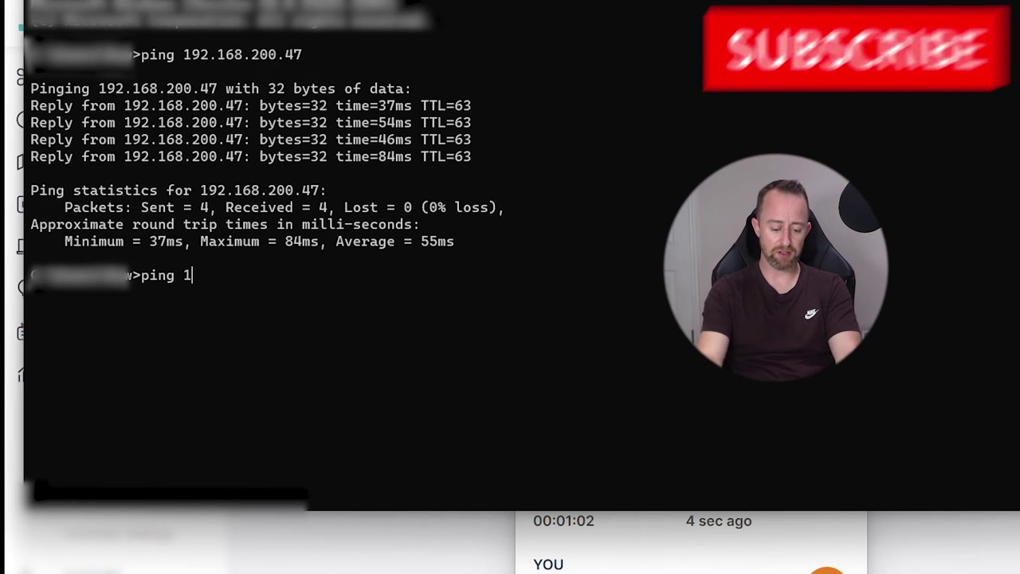
type("92.168")
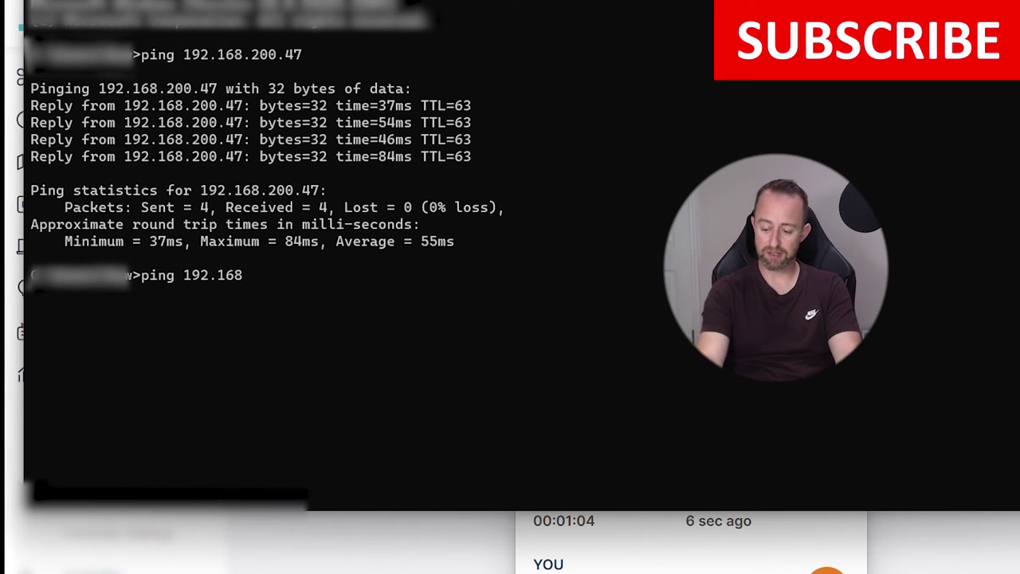
type(".0")
key("BackSpace")
type("2")
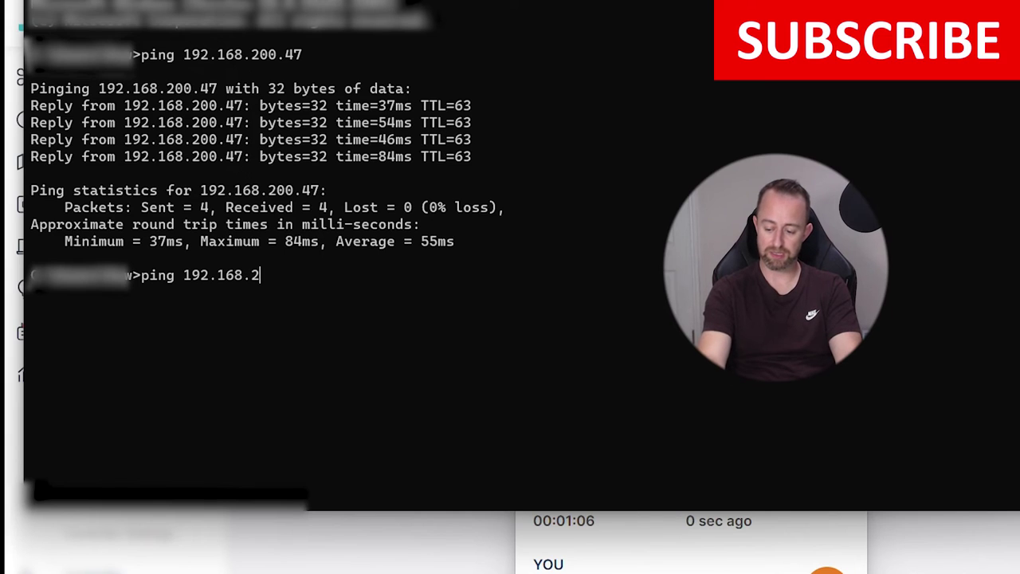
type("00.")
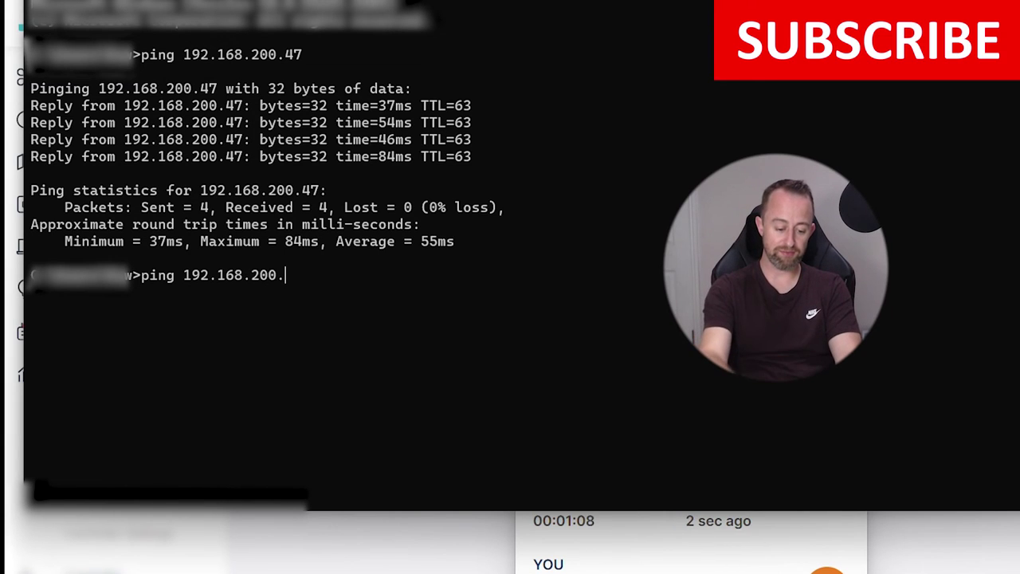
type("108")
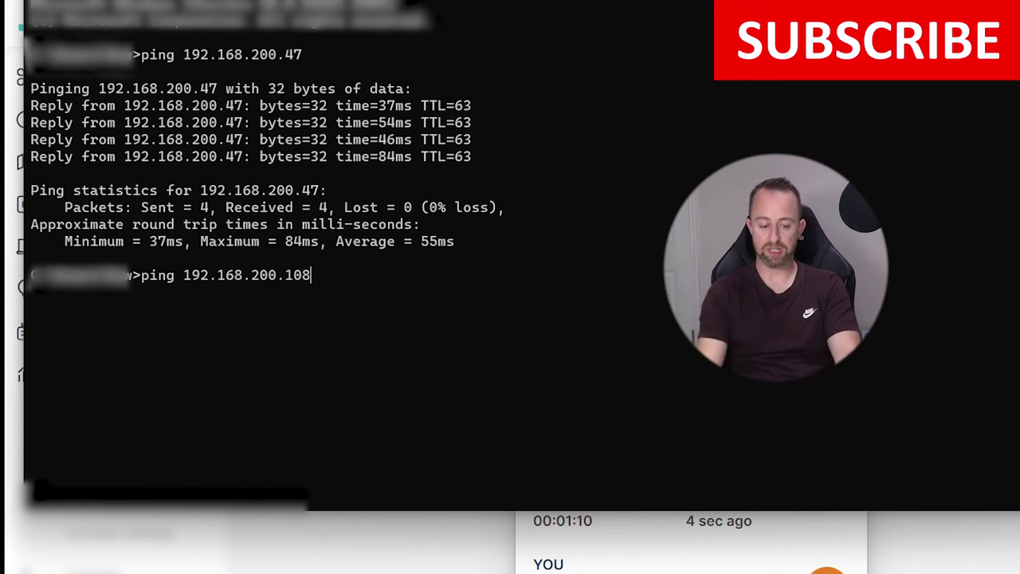
key("Return")
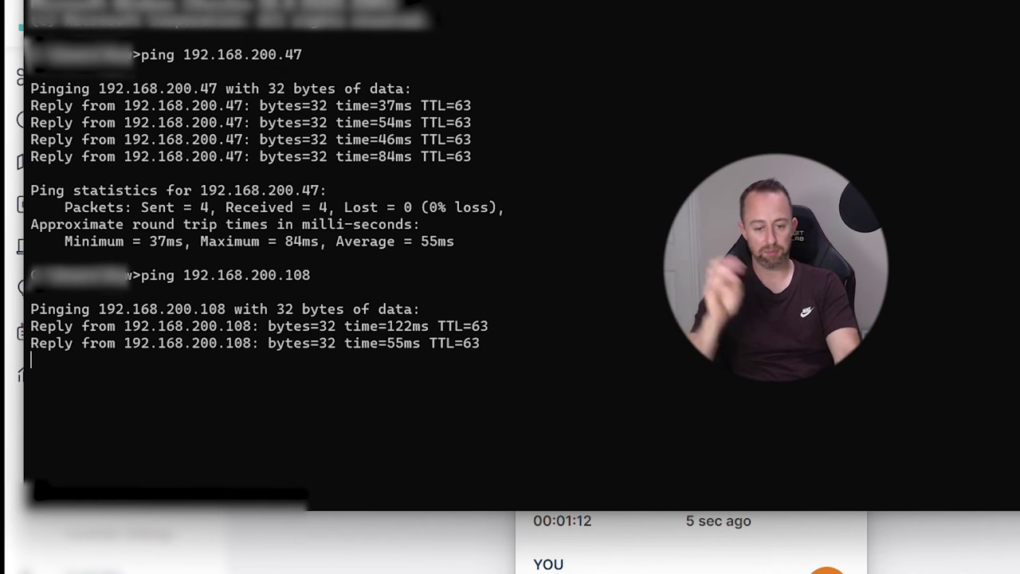